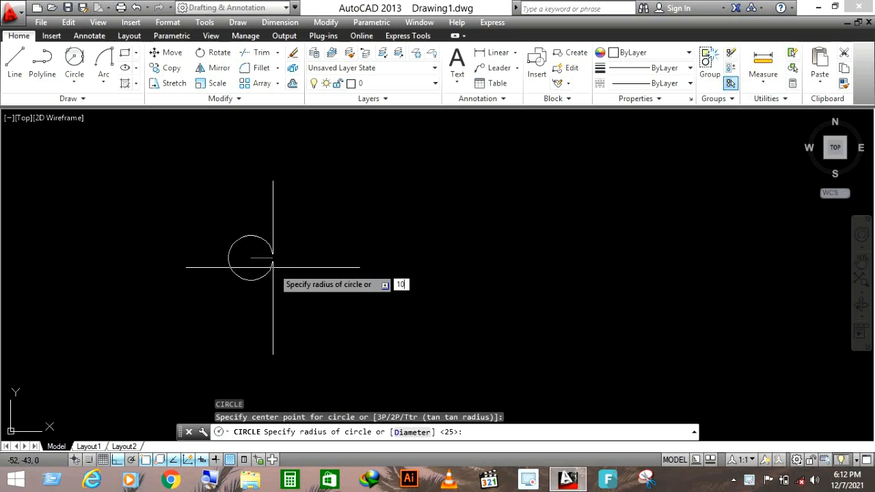
- Complete the circle with a radius of 10 and draw a concentric circle 35 in diameter around it
key("Return")
key("Return")
left_click(239, 247)
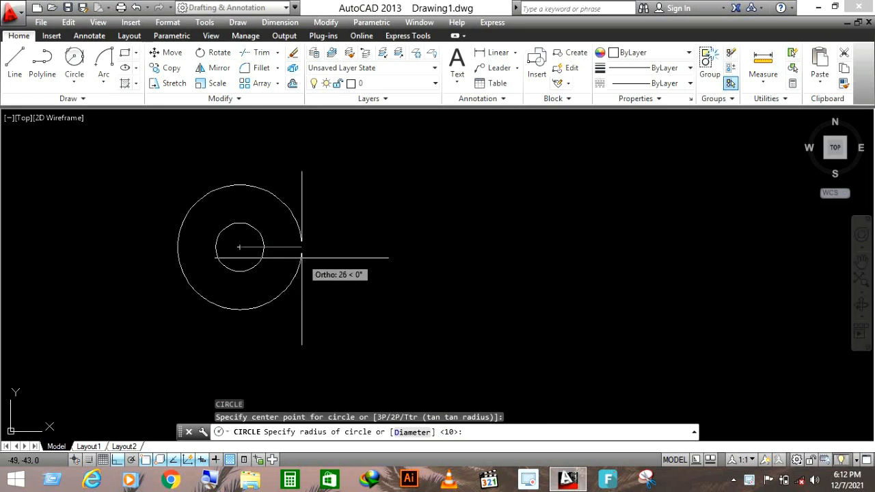
right_click(301, 258)
left_click(342, 314)
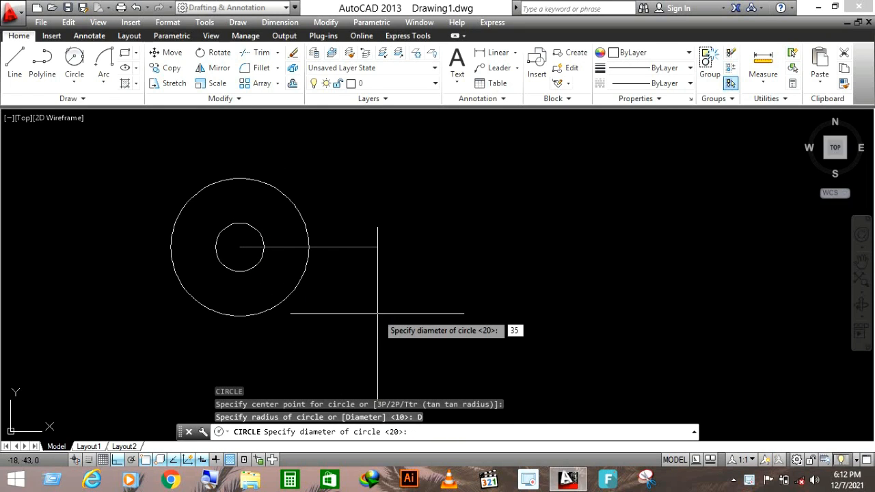
type("35")
key("Return")
- Draw a horizontal line 50 units long to the right from the centre of the concentric circles
type("l")
key("Return")
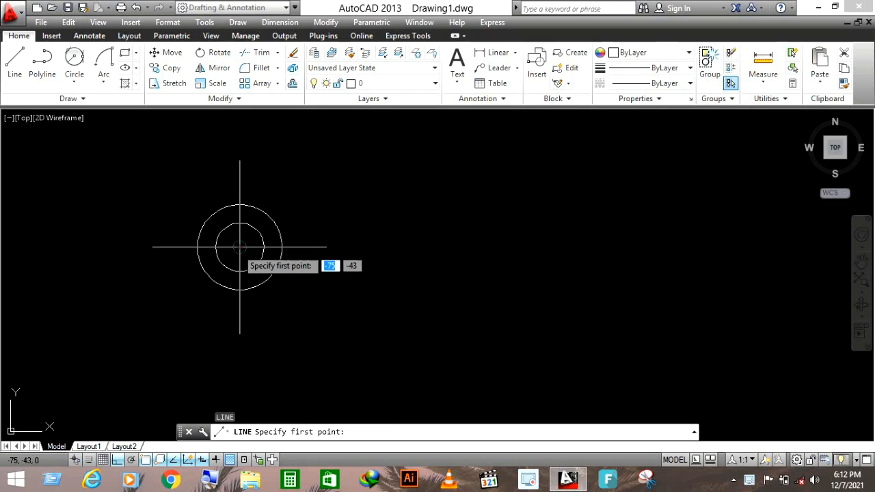
left_click(240, 247)
type("50")
key("Return")
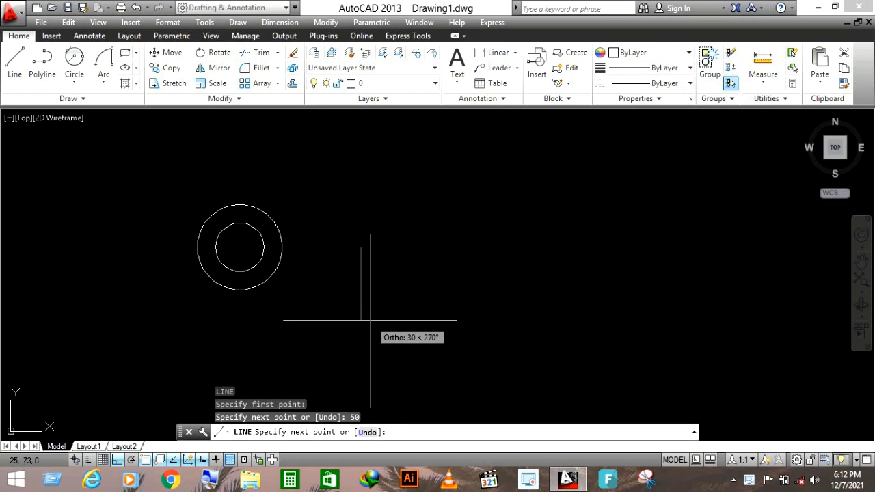
key("Escape")
- Mirror both circles about a vertical axis through the horizontal line's midpoint, keeping the originals
type("mi")
key("Return")
left_click(247, 185)
left_click(234, 225)
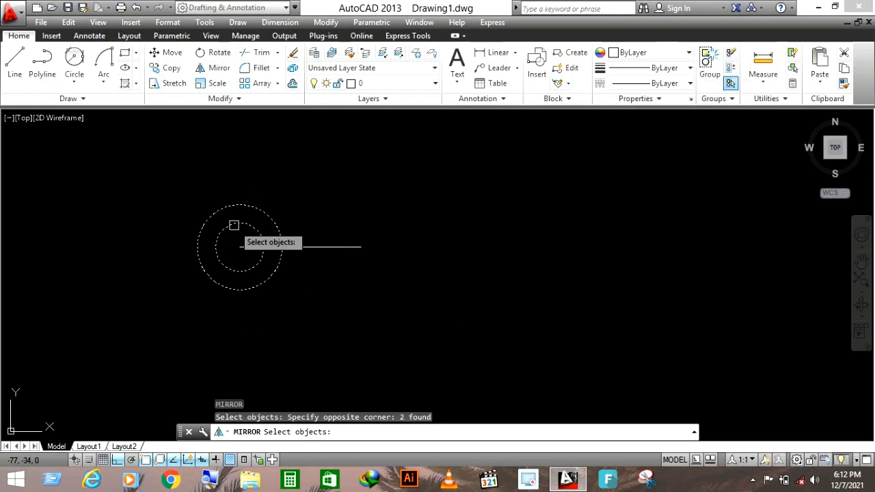
key("Return")
left_click(300, 246)
left_click(297, 280)
key("Escape")
- Draw a Tan, Tan, Radius circle above the centre line, tangent to the facing upper sides of both outer circles
scroll(309, 178, "up", 2)
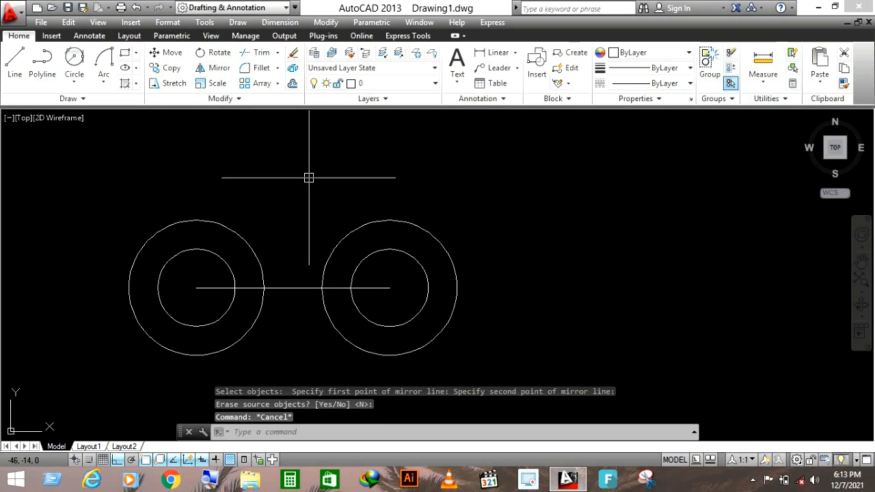
left_click(74, 80)
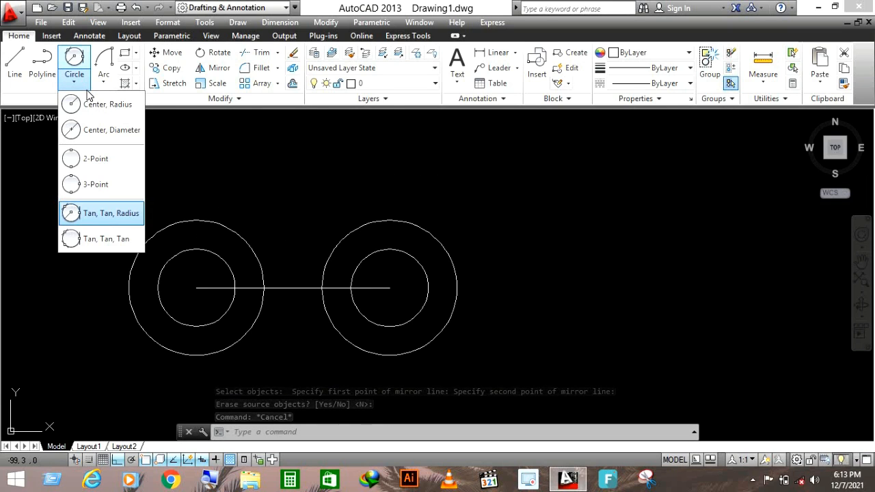
left_click(130, 218)
left_click(239, 236)
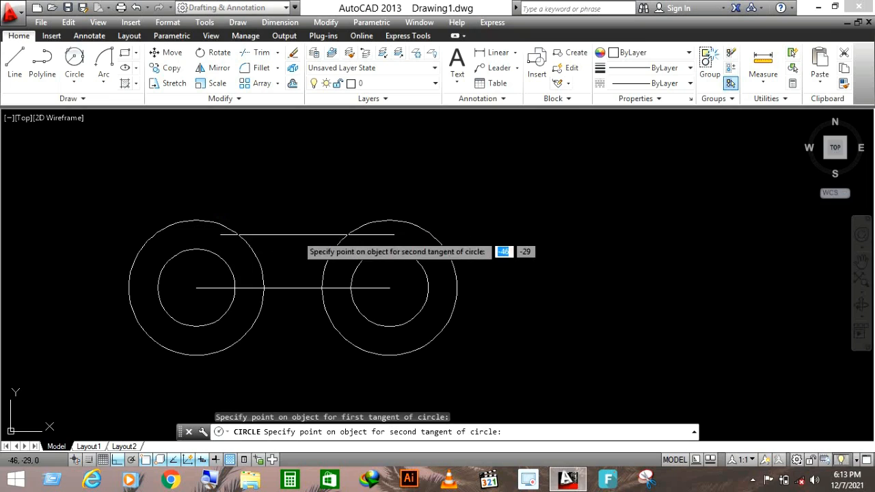
left_click(362, 228)
- Trim the tangent circle so only its lower arc between the two outer circles remains
type("tr")
key("Return")
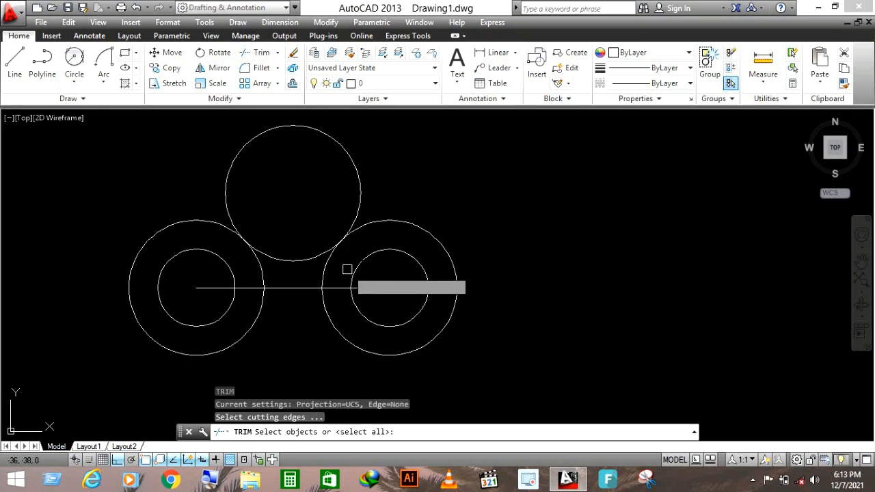
key("Return")
left_click(362, 192)
scroll(472, 185, "down", 2)
scroll(383, 281, "up", 4)
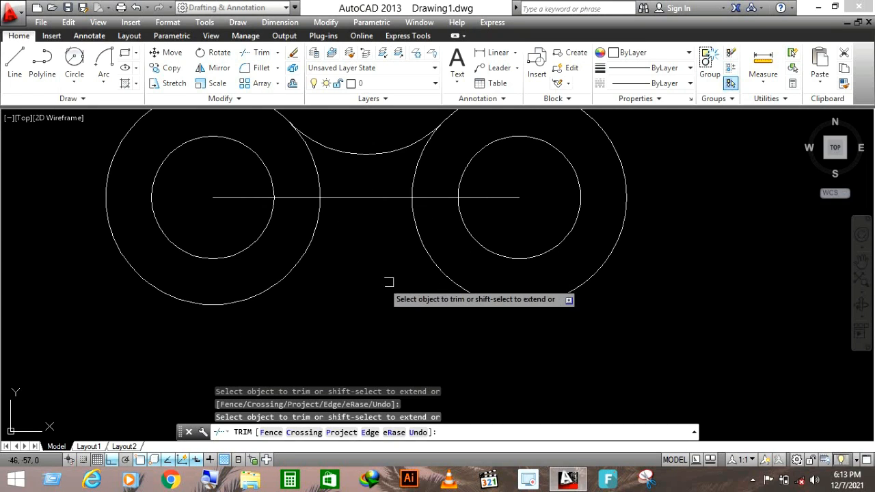
key("Escape")
- Offset the horizontal line between the circle centres 10 units downward
type("o")
key("Return")
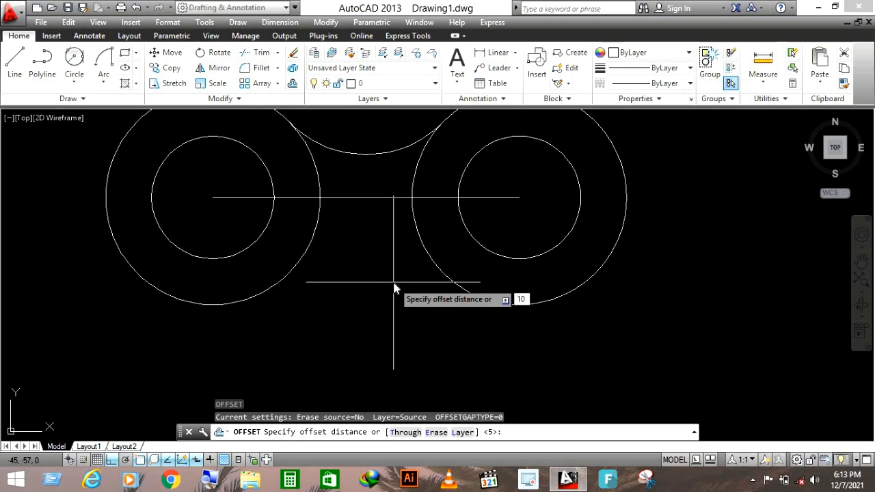
key("Return")
scroll(397, 284, "down", 2)
left_click(363, 212)
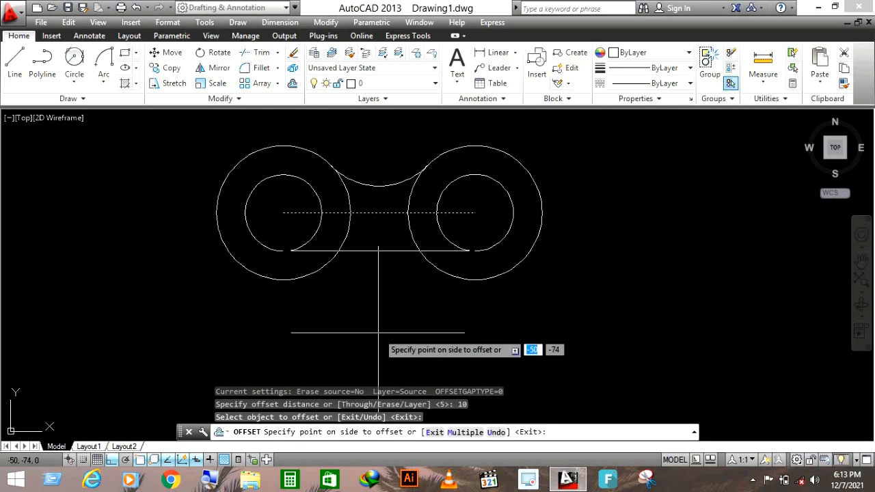
left_click(378, 333)
scroll(390, 345, "down", 2)
key("Escape")
scroll(403, 185, "up", 2)
left_click(400, 181)
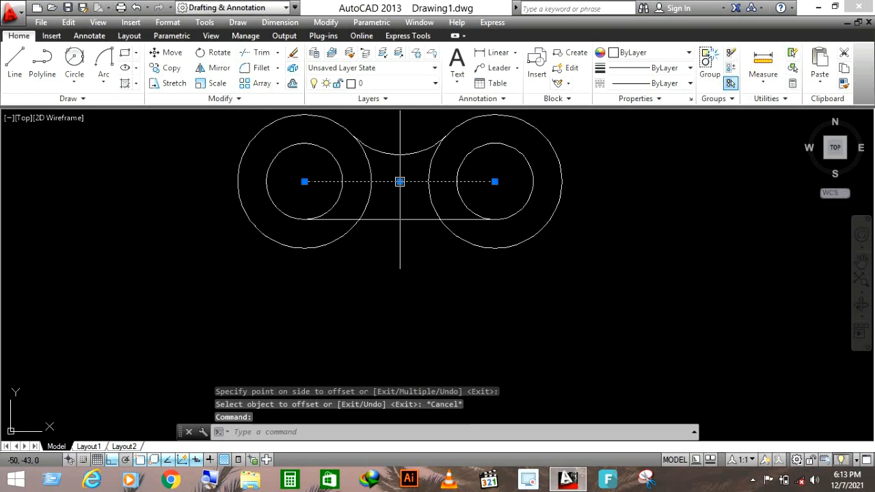
key("Escape")
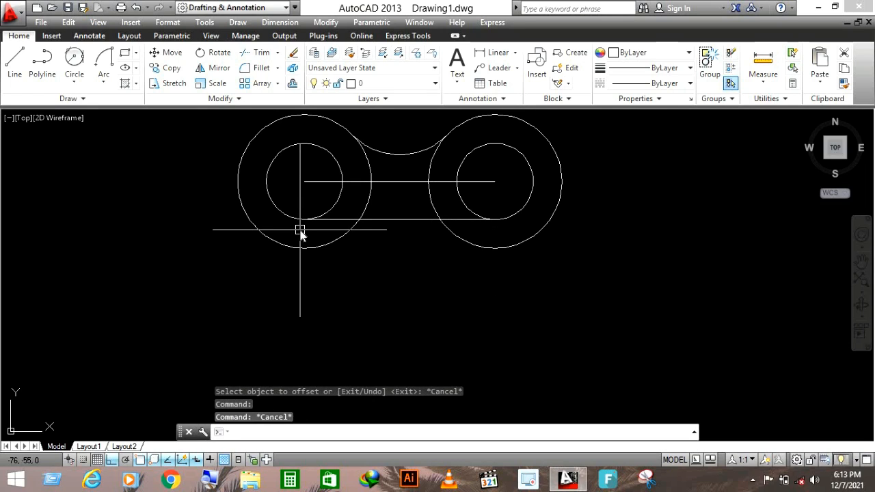
- Draw a vertical line 32 units downward from the midpoint of the lower horizontal line
type("l")
key("Return")
left_click(400, 219)
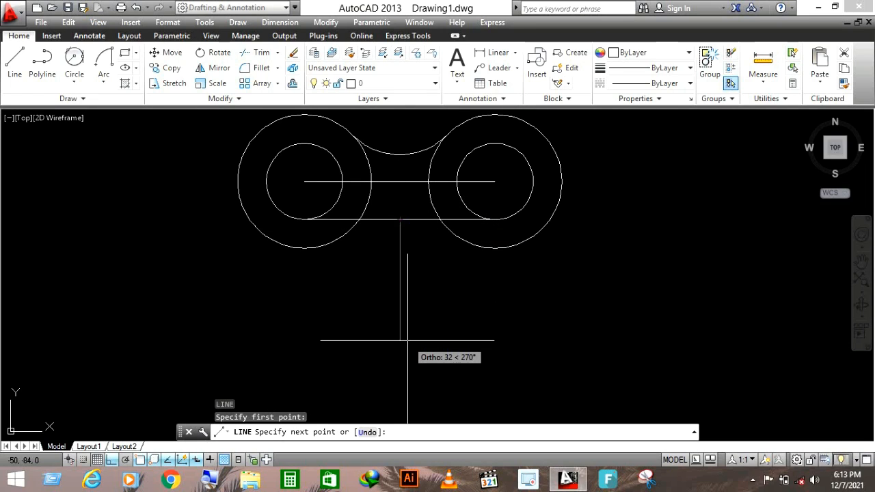
key("Return")
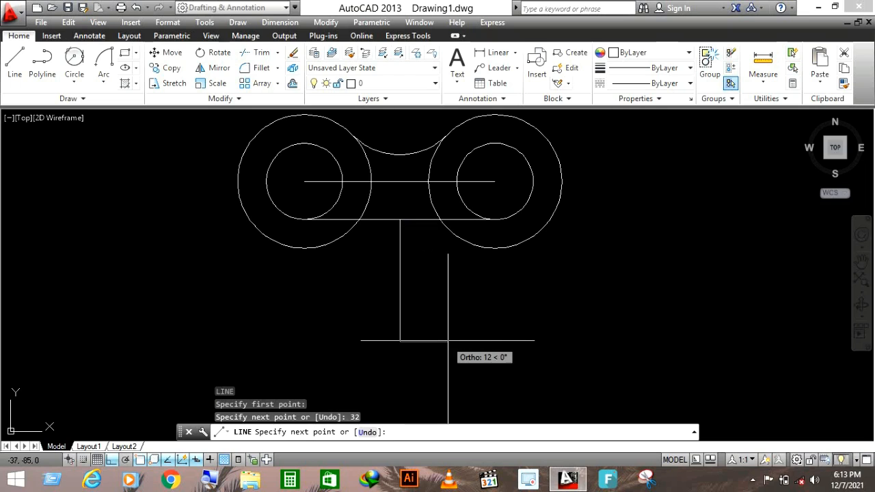
key("Escape")
- Offset the vertical line by an equal distance to its right and left sides
type("o")
key("Return")
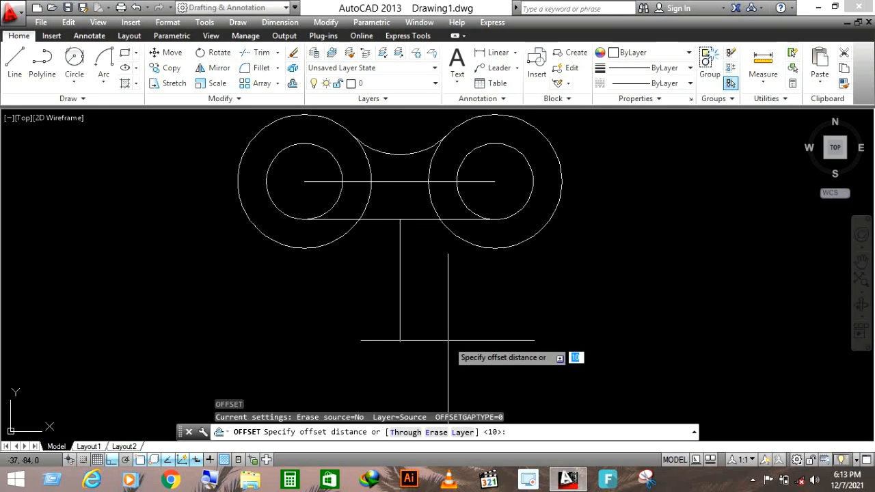
key("Return")
left_click(400, 317)
left_click(479, 301)
left_click(400, 301)
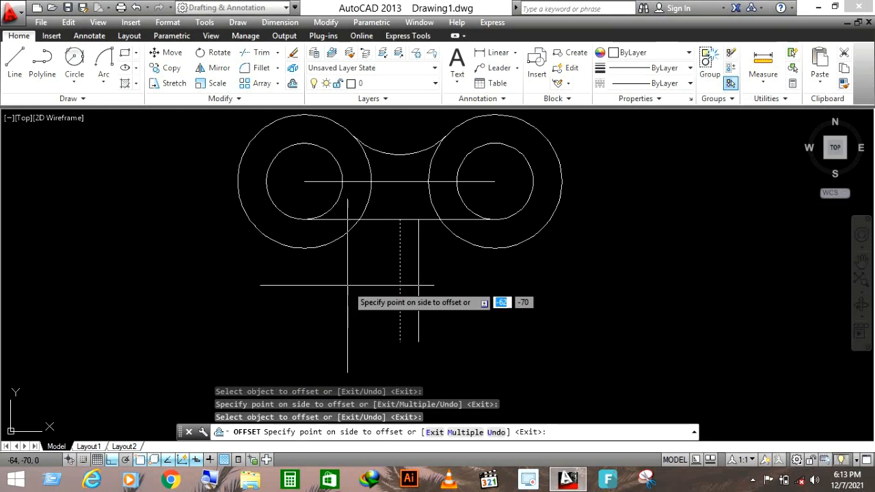
left_click(349, 296)
scroll(409, 305, "up", 4)
key("Escape")
key("Escape")
key("Escape")
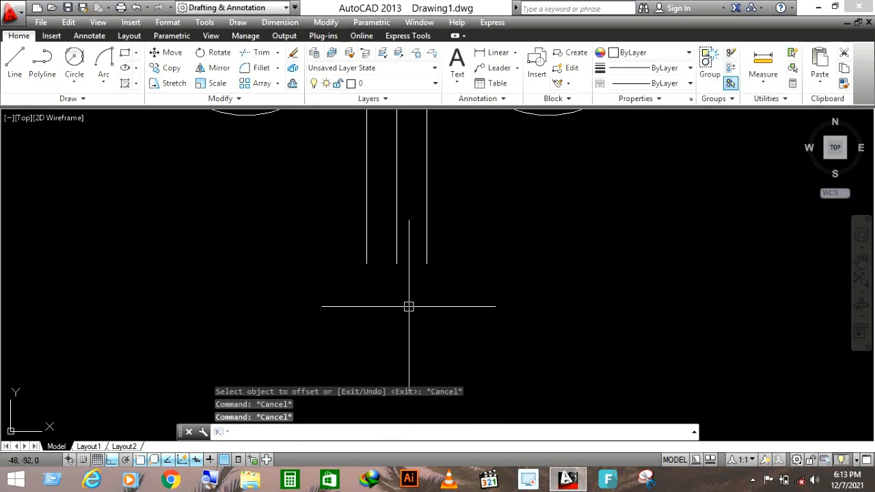
- Draw a 20-unit horizontal line at the lower end of the middle vertical line and centre it on that end
scroll(396, 263, "down", 2)
type("l")
key("Return")
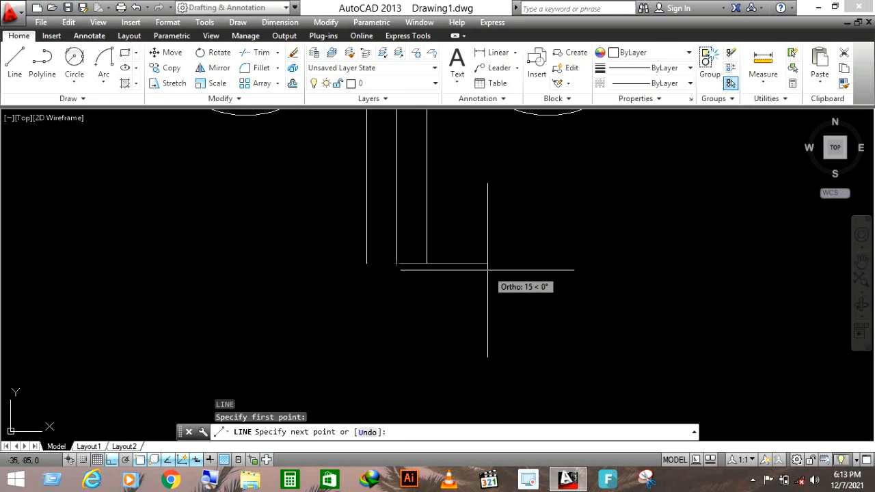
key("Return")
key("Escape")
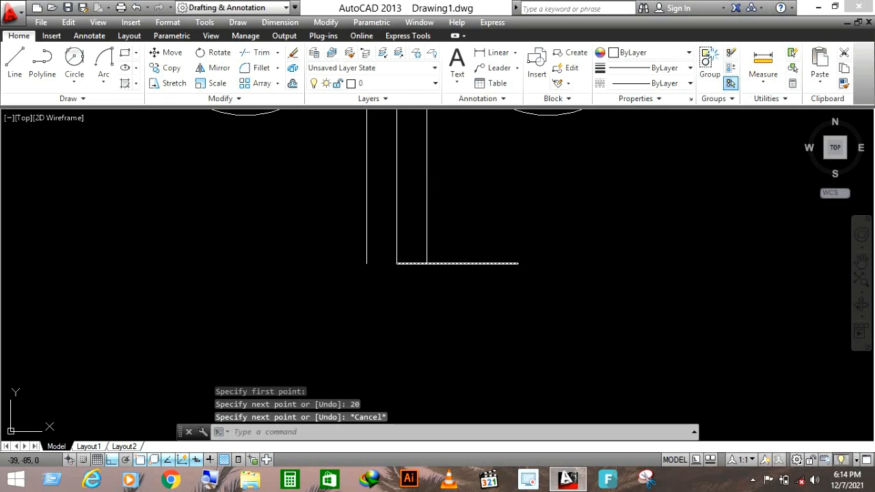
left_click(455, 264)
left_click(457, 263)
key("Escape")
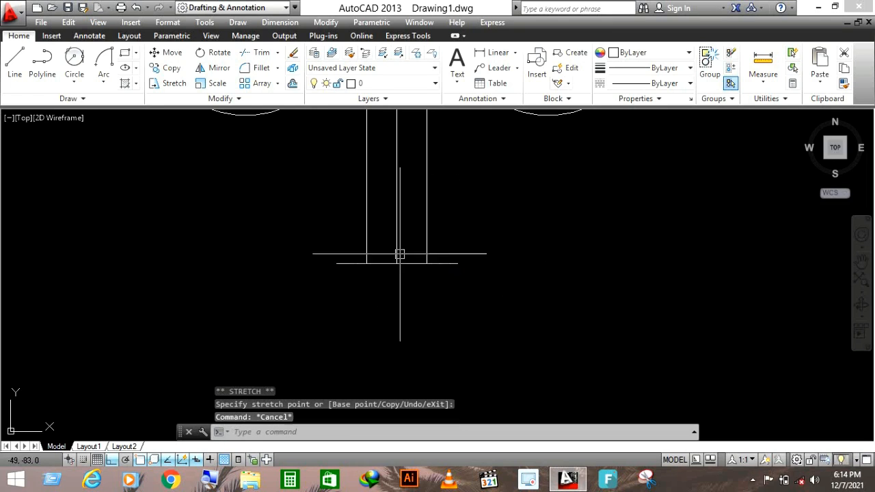
- Draw the shank from the right offset line's lower end: 45 units down, 10 units left, and back up to the 20-unit line
scroll(436, 205, "down", 2)
key("Escape")
type("l")
key("Return")
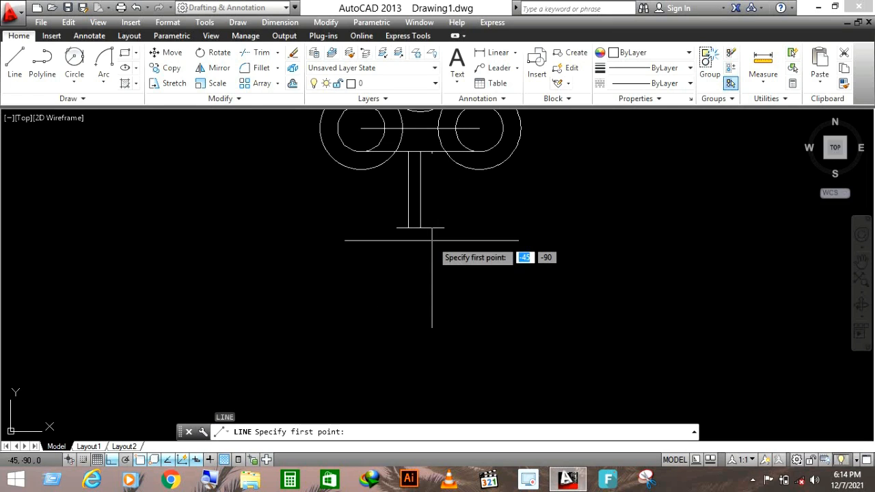
left_click(432, 227)
type("45")
key("Return")
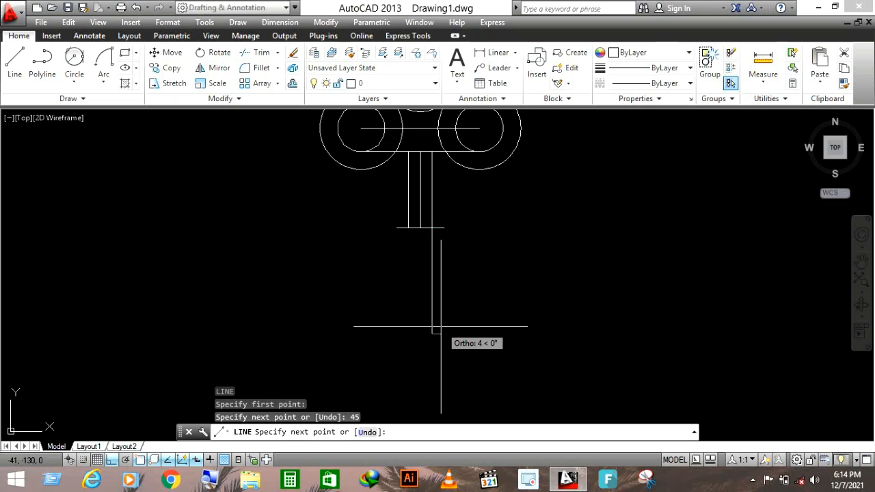
key("Return")
scroll(400, 228, "up", 3)
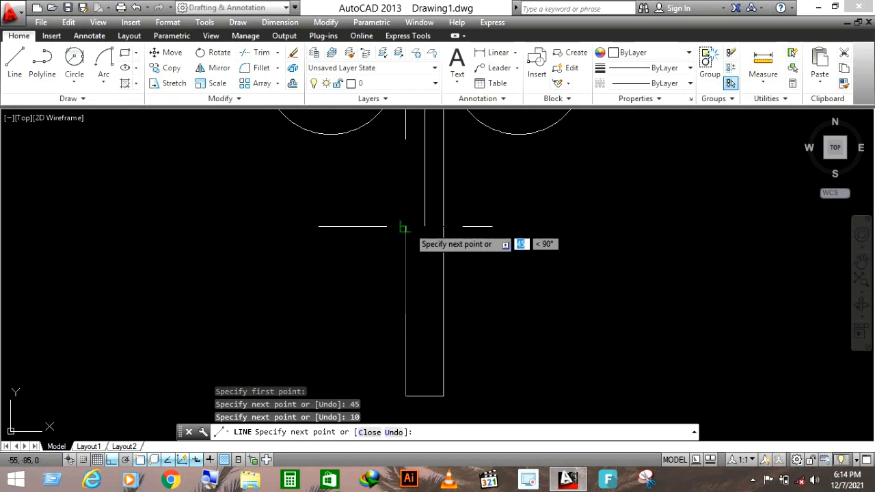
key("Escape")
- Draw a Start, End, Radius arc from the lowest point of the right outer circle to the right end of the 20-unit line
scroll(416, 335, "down", 3)
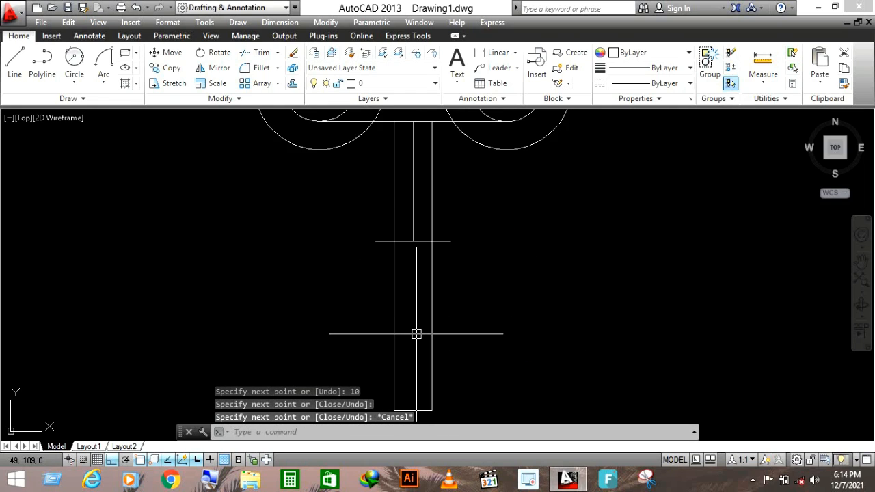
scroll(424, 181, "up", 2)
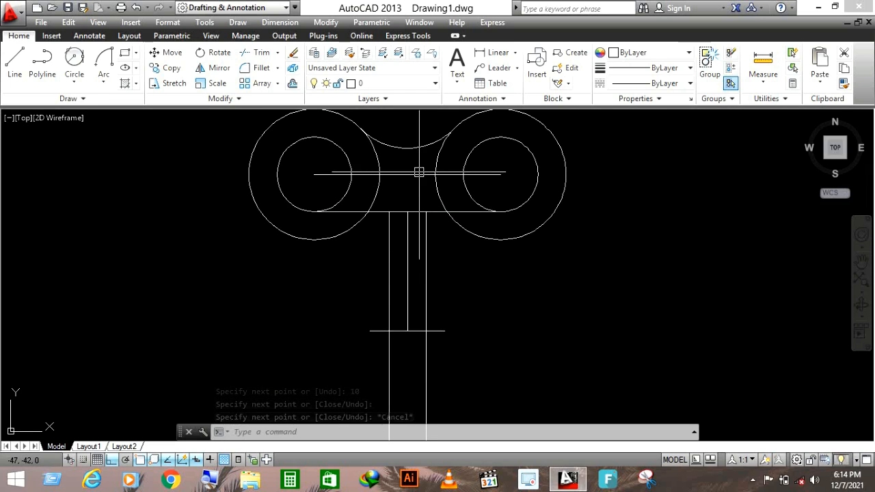
left_click(104, 82)
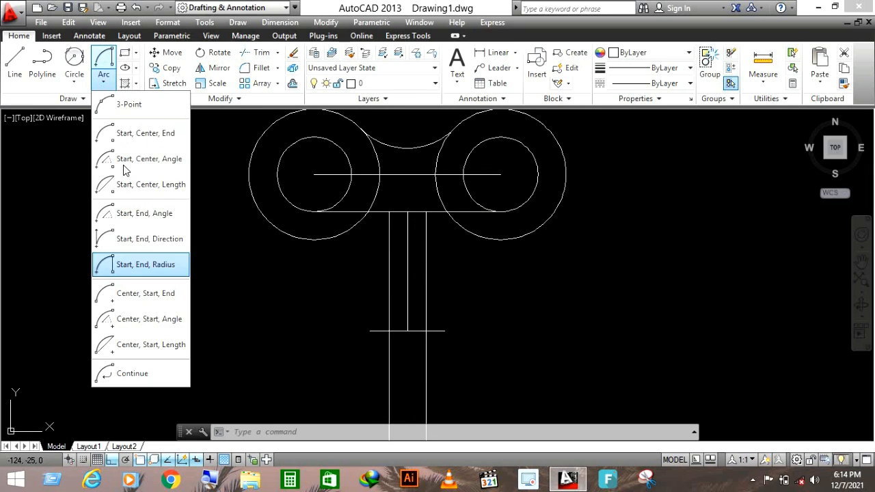
left_click(125, 263)
left_click(506, 241)
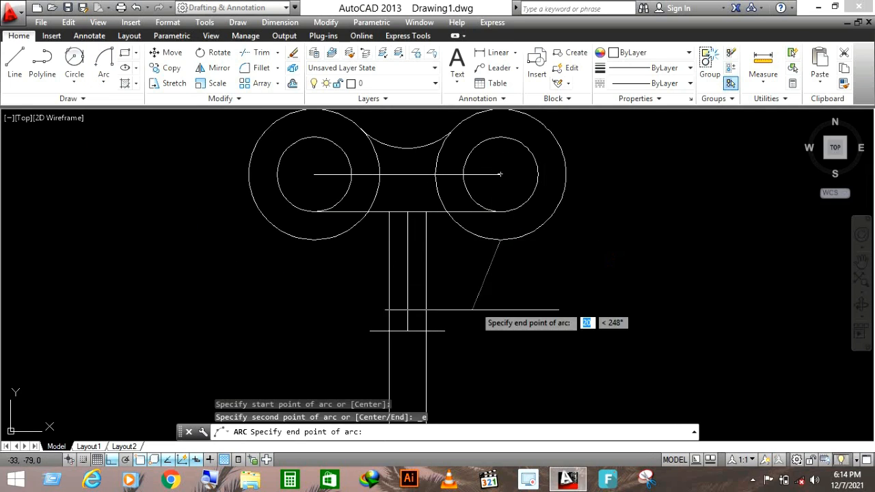
left_click(445, 332)
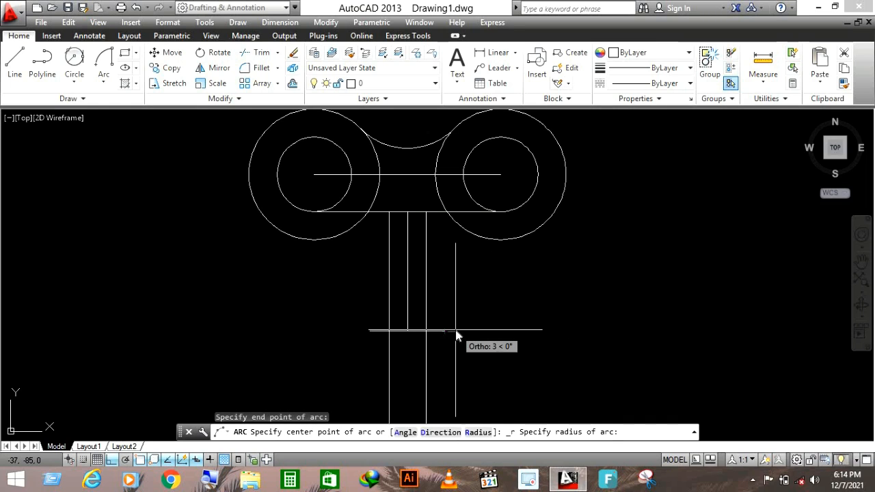
key("Return")
- Mirror the side arc to the left about the middle vertical line, keeping the original
type("mi")
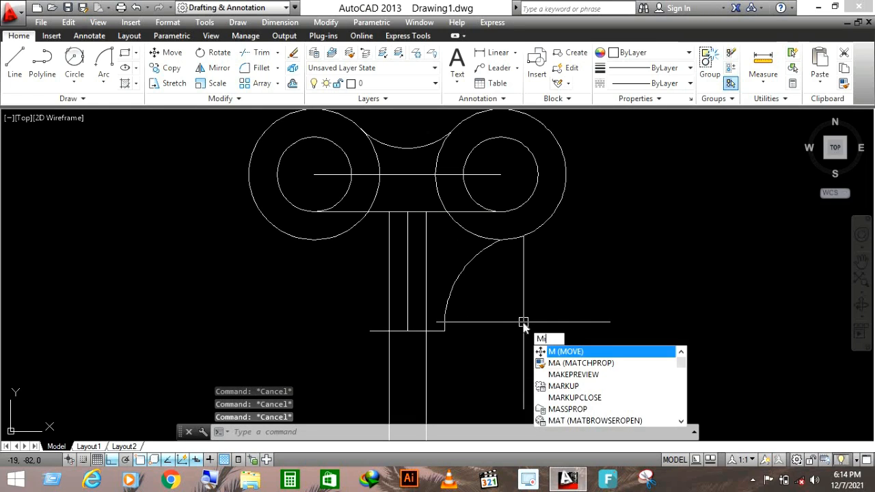
key("Return")
left_click(465, 269)
key("Return")
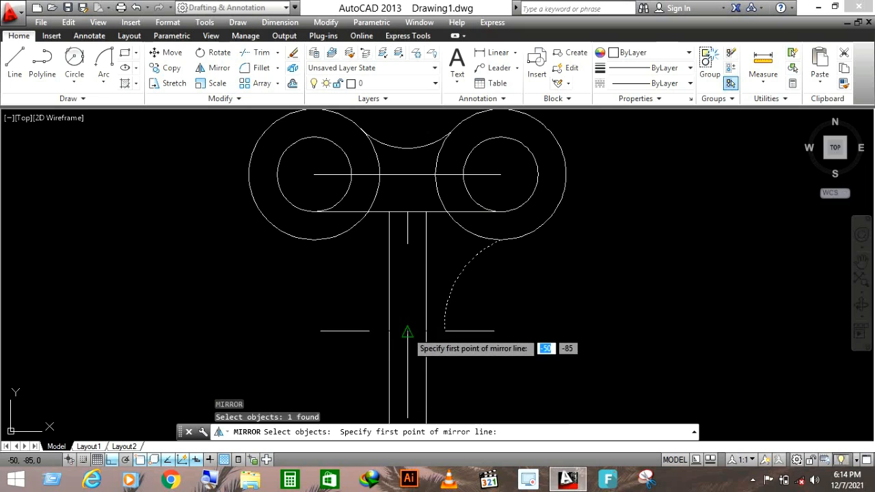
left_click(408, 331)
left_click(411, 177)
key("Return")
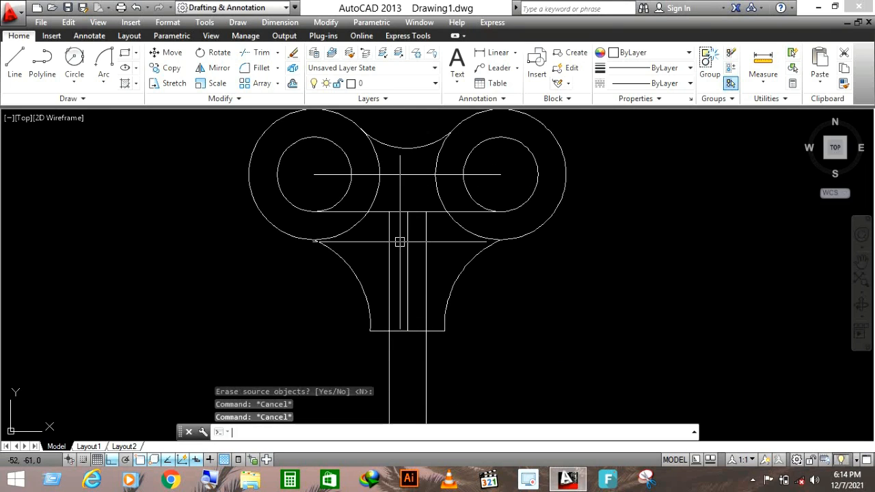
- Trim the inner portions of both outer circles between the upper connecting arc and the side arcs
type("tr")
key("Return")
key("Return")
left_click(351, 240)
left_click(479, 231)
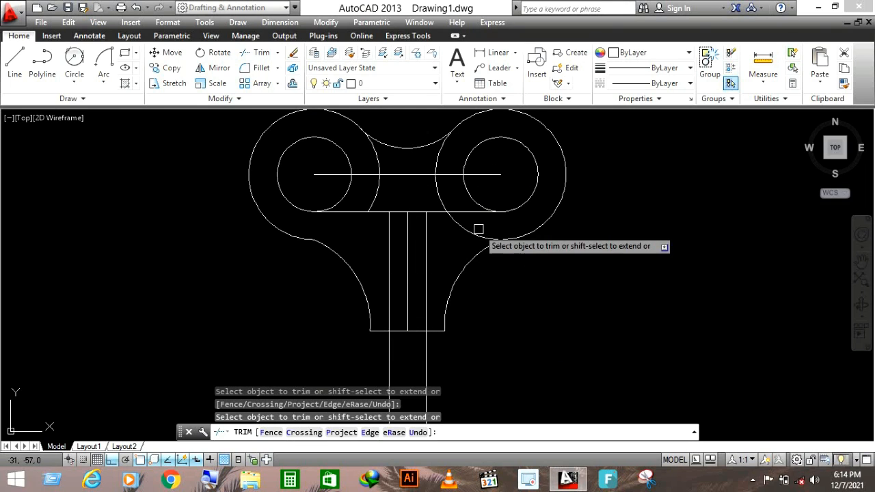
left_click(438, 187)
left_click(376, 195)
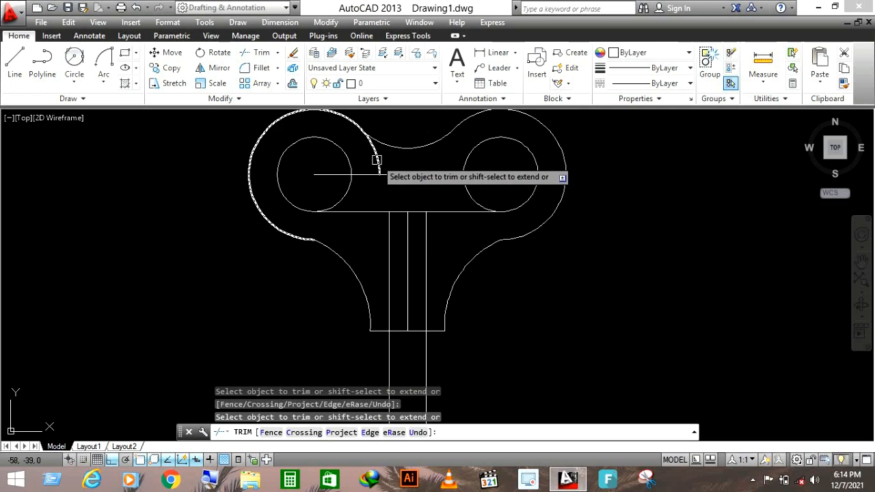
key("Escape")
- Trim the horizontal line below the inner circles on both sides, keeping only the part between the two shank lines
type("tr")
key("Return")
key("Return")
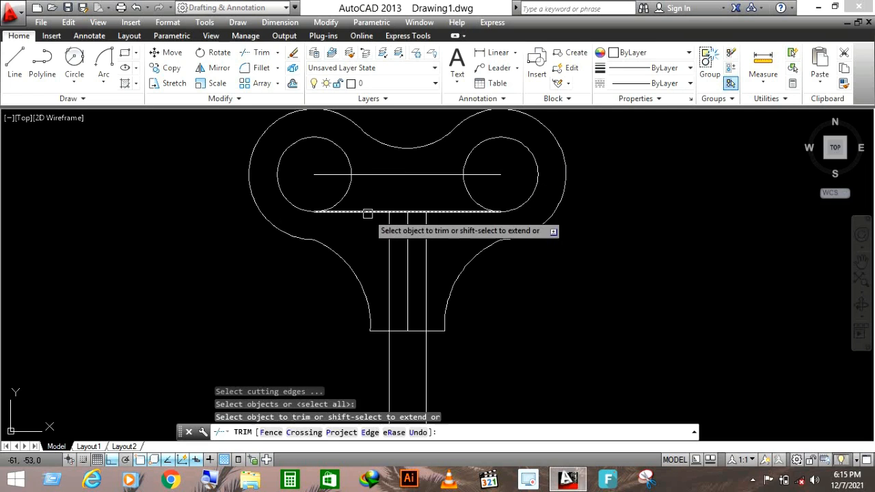
left_click(367, 212)
left_click(457, 212)
key("Escape")
- Stretch both ends of the horizontal centreline through the circle centres past the outer arcs
scroll(454, 206, "down", 5)
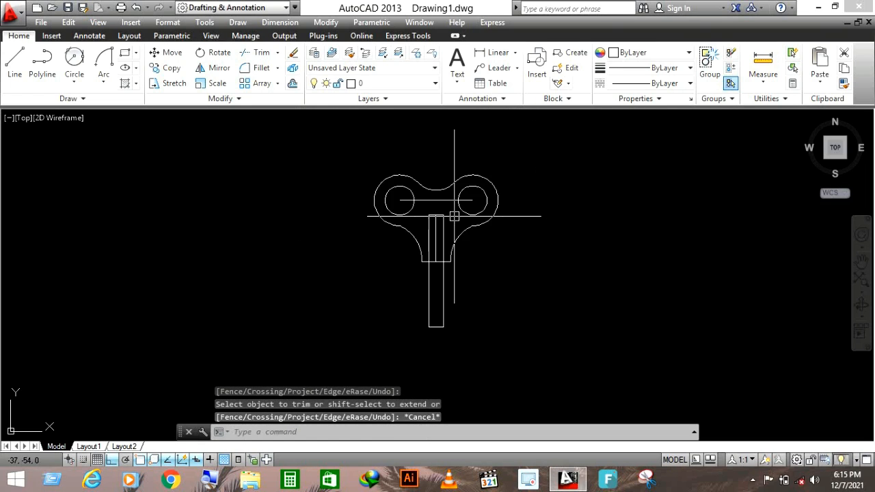
scroll(452, 189, "up", 3)
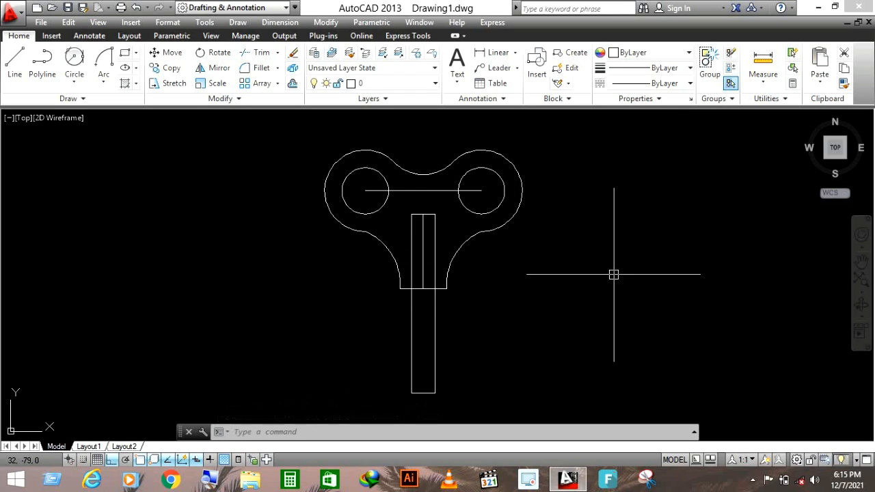
left_click(366, 192)
left_click(309, 191)
key("Escape")
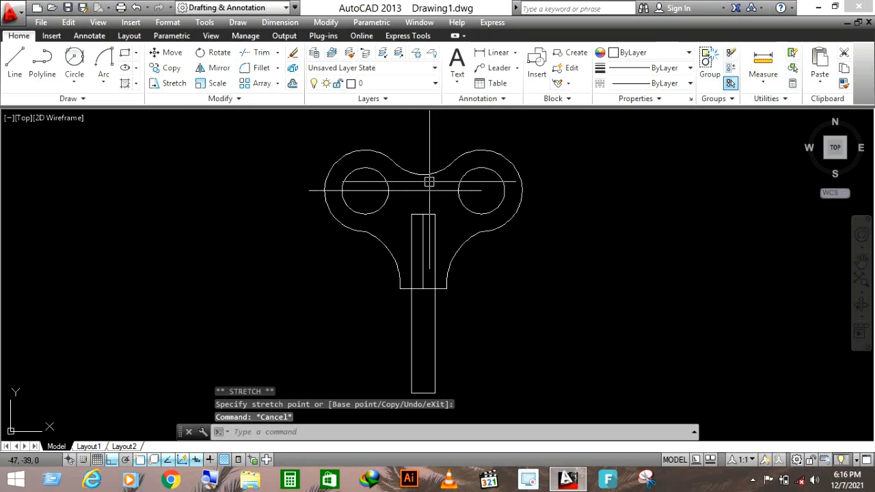
left_click(472, 190)
left_click(482, 190)
left_click(540, 190)
key("Escape")
- Draw a vertical centreline through the right circle's centre, reaching beyond the outer arc above and below
type("l")
key("Return")
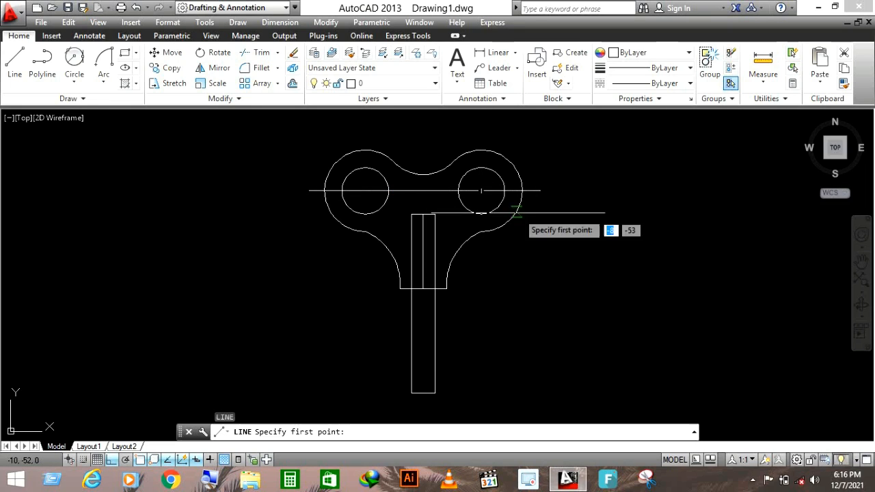
left_click(481, 191)
left_click(481, 133)
key("Escape")
left_click(481, 190)
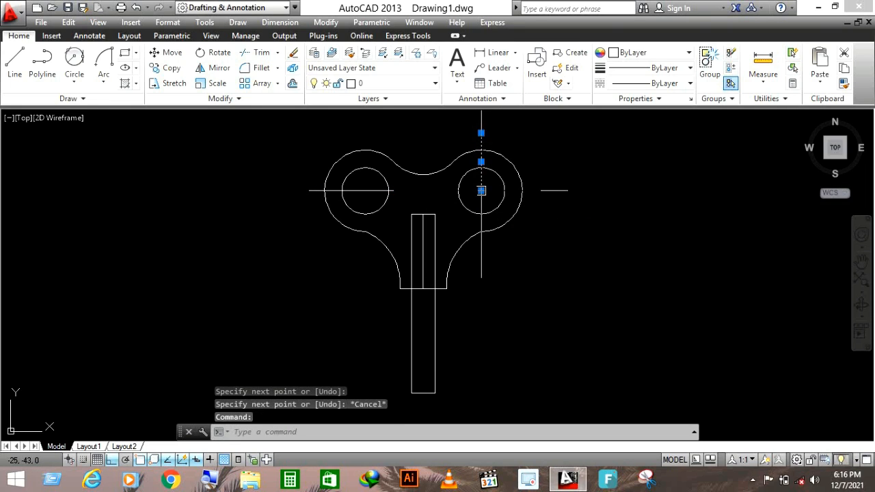
left_click(481, 191)
left_click(491, 248)
key("Escape")
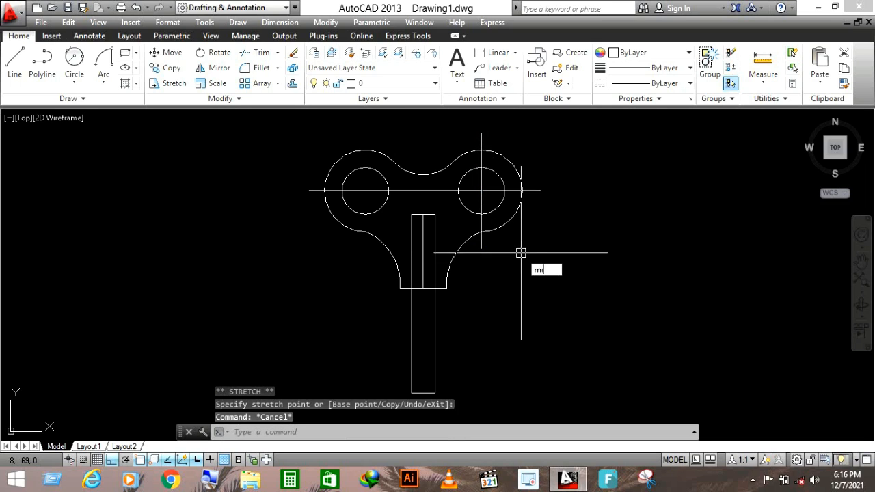
- Mirror the right circle's vertical centreline to the left circle about the middle vertical line, keeping the original
type("mi")
key("Return")
left_click(482, 135)
key("Return")
left_click(423, 214)
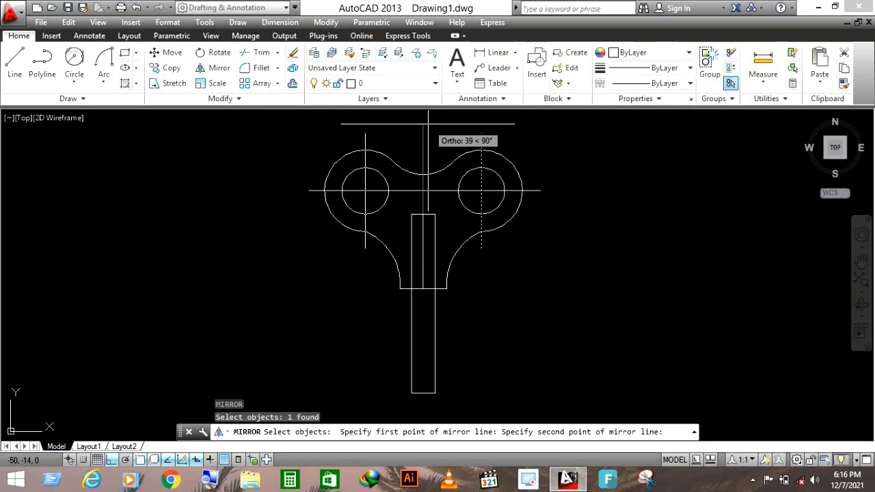
left_click(429, 125)
key("Escape")
- Stretch the middle vertical line past the upper and lower ends of the shank
left_click(424, 233)
scroll(423, 233, "up", 5)
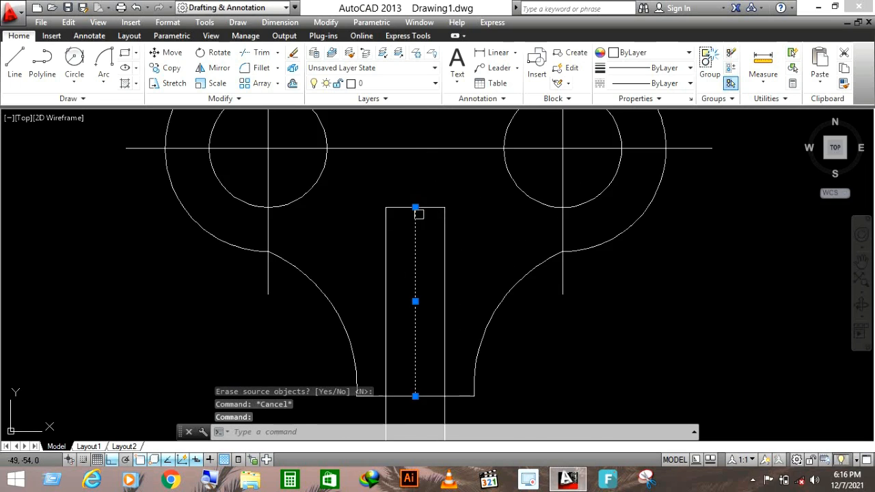
left_click(415, 205)
scroll(416, 206, "down", 5)
left_click(445, 253)
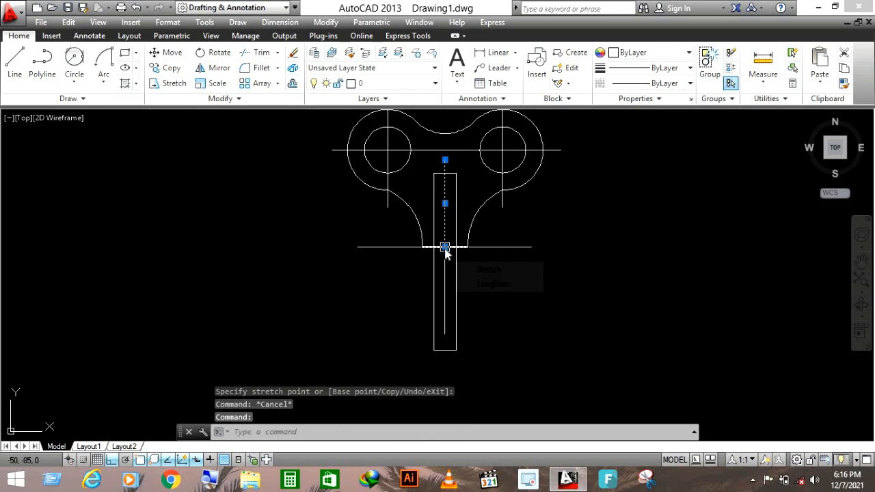
left_click(447, 248)
scroll(445, 365, "up", 2)
left_click(444, 357)
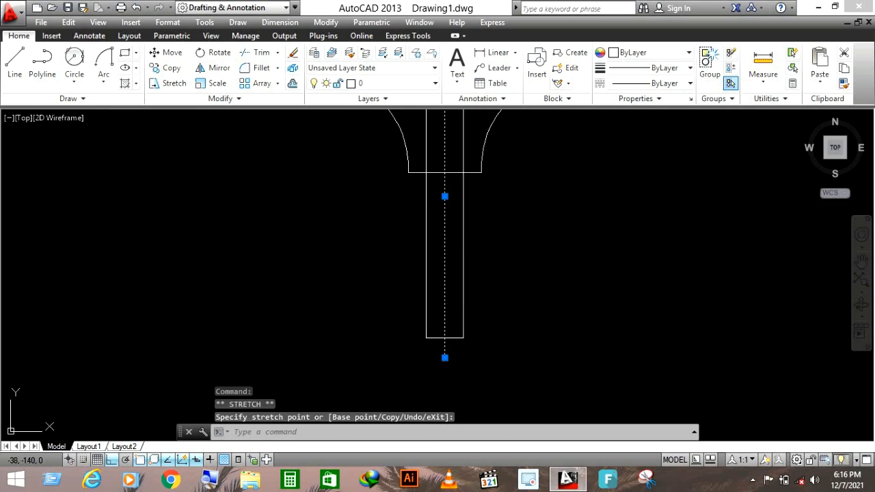
key("Escape")
- Draw a short vertical line upward from the centre point of the upper connecting arc
scroll(448, 369, "down", 5)
scroll(454, 232, "up", 3)
scroll(452, 228, "up", 2)
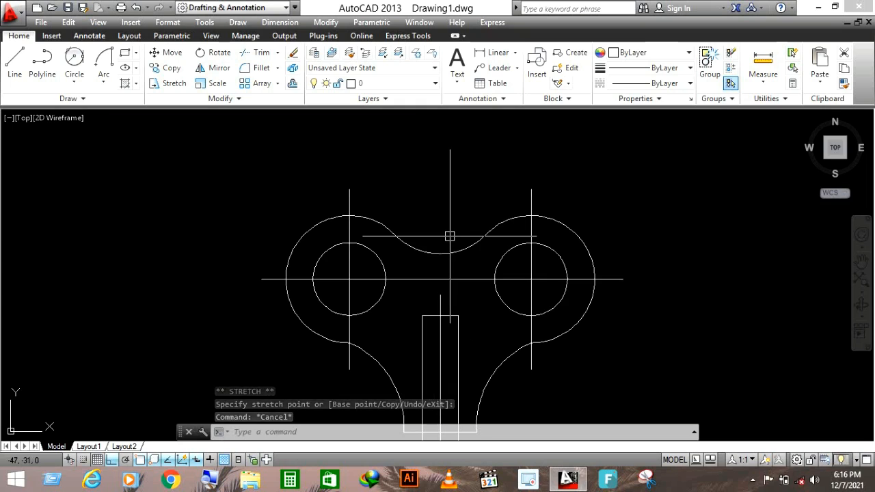
type("l")
key("Return")
scroll(440, 205, "down", 2)
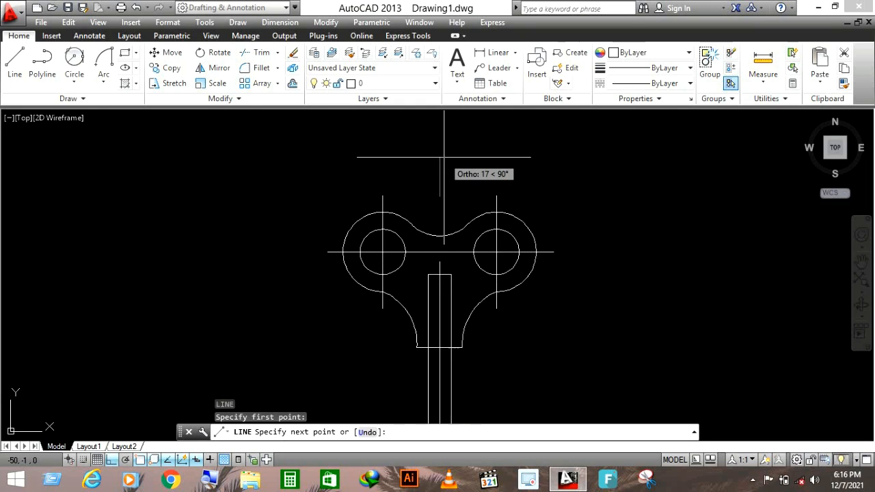
left_click(445, 165)
key("Escape")
left_click(439, 195)
scroll(443, 203, "up", 2)
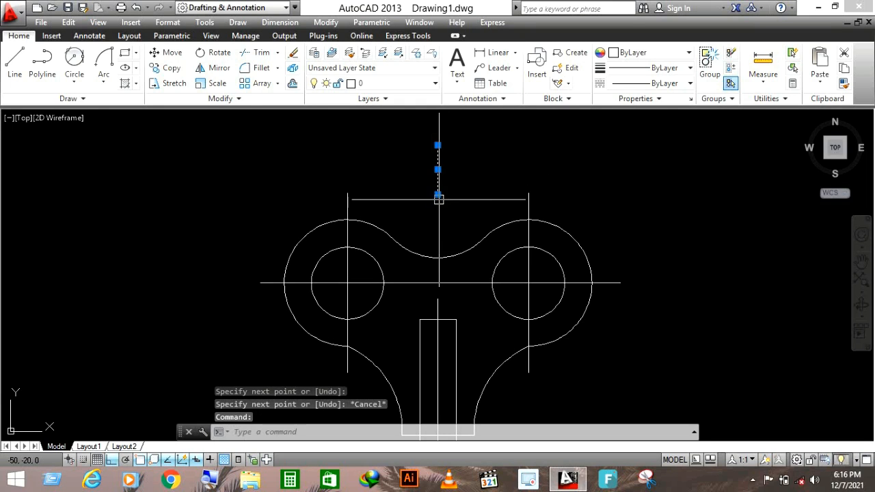
key("Escape")
- Draw a horizontal centre mark line through the upper arc's centre point, extending to both sides of it
key("Return")
left_click(438, 195)
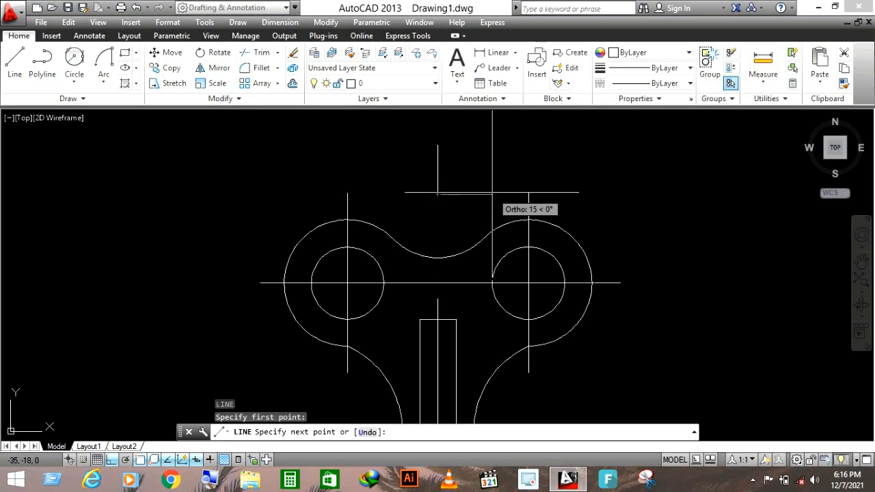
left_click(509, 195)
key("Escape")
left_click(451, 197)
left_click(438, 194)
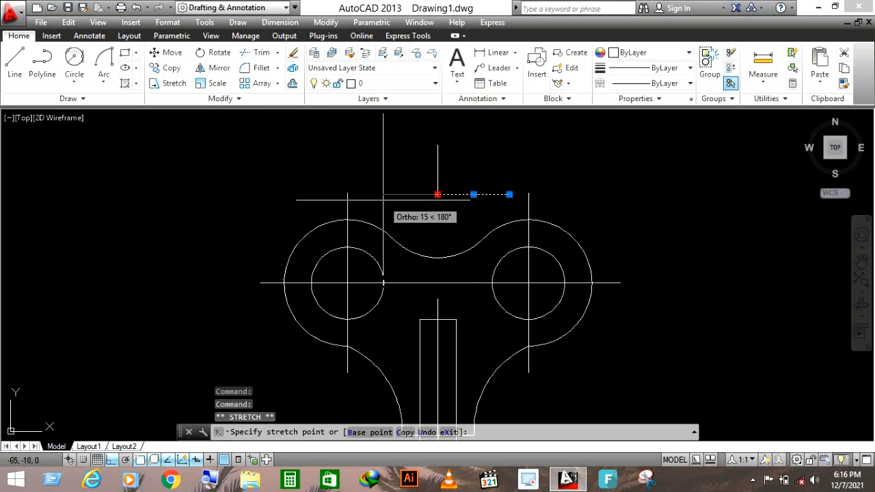
left_click(374, 198)
- Stretch the lower end of the short vertical line down past the upper arc's centre point to complete the centre mark
left_click(438, 171)
left_click(438, 195)
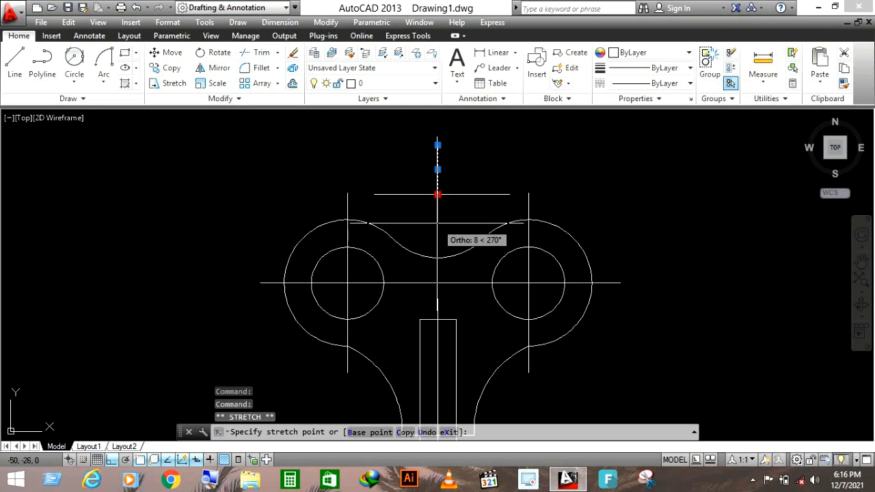
left_click(450, 231)
key("Escape")
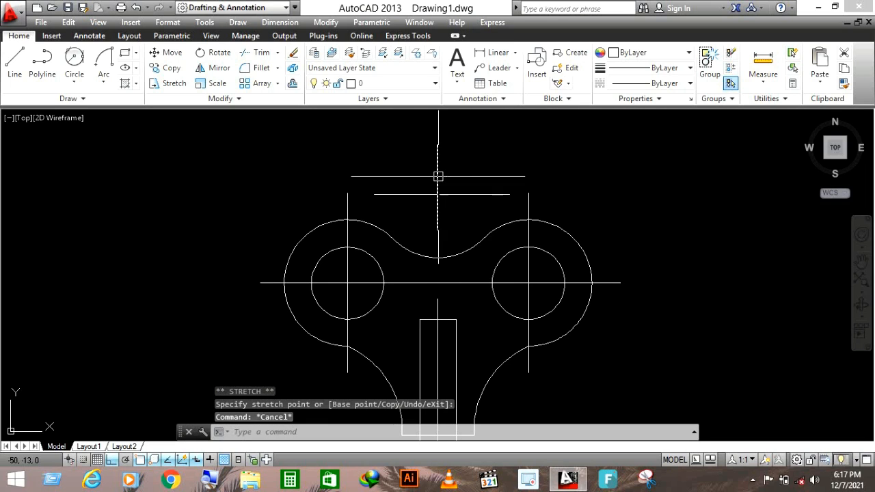
- Assign the PHANTOM2 linetype to all centrelines and to both centre mark lines of the upper arc
scroll(438, 177, "down", 4)
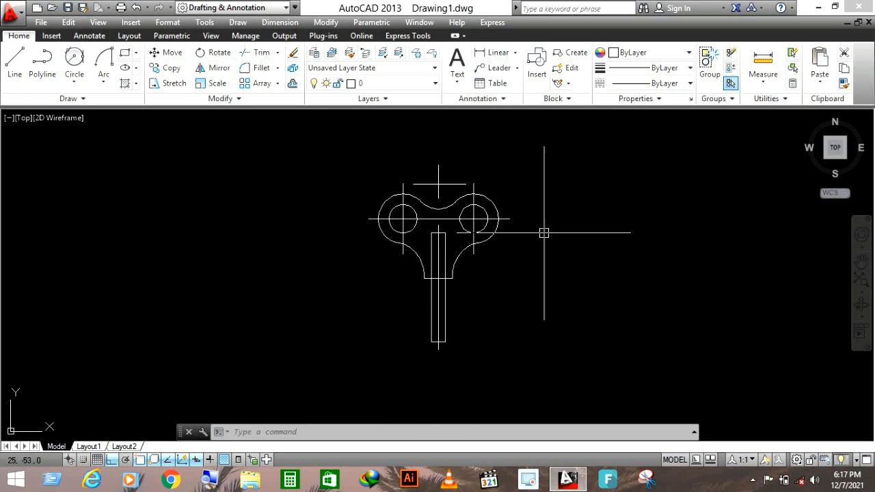
scroll(449, 193, "up", 2)
left_click(446, 190)
left_click(418, 169)
scroll(373, 242, "up", 8)
left_click(417, 176)
left_click(361, 205)
scroll(348, 176, "down", 6)
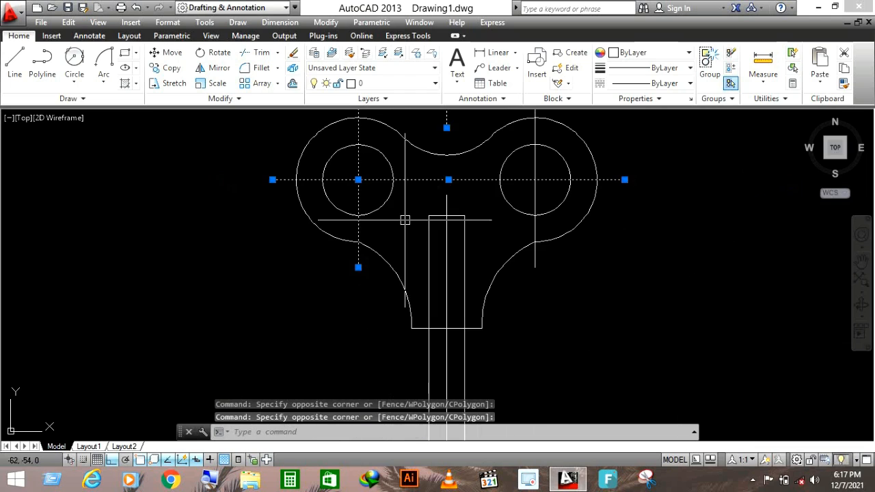
left_click(449, 195)
left_click(537, 168)
scroll(501, 221, "down", 2)
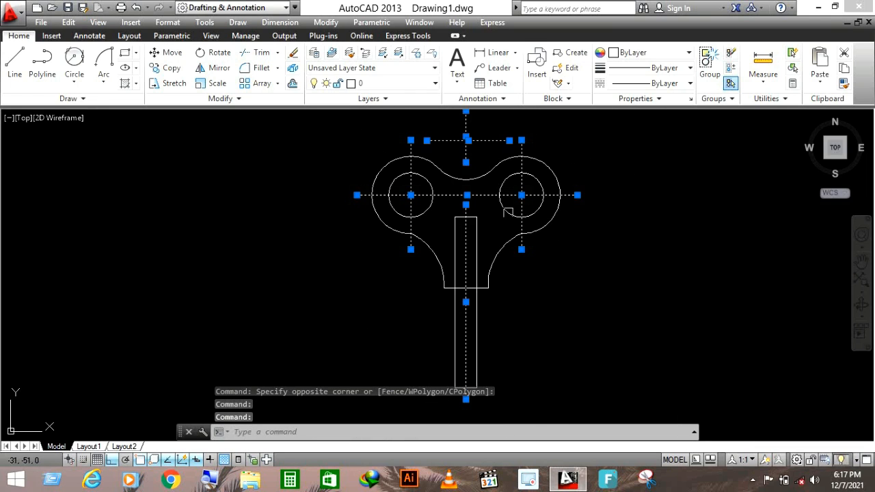
left_click(630, 87)
left_click(639, 144)
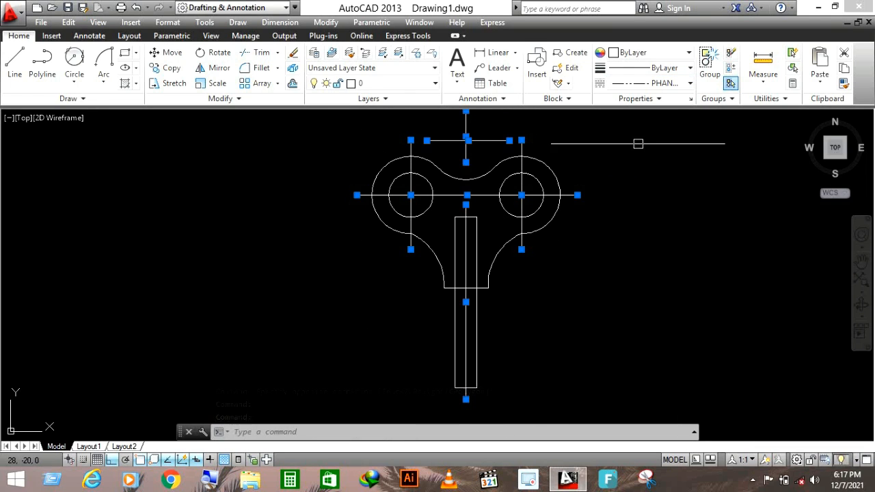
key("Escape")
- Increase the global linetype scale factor in the Linetype Manager so the centrelines' dash pattern shows
scroll(535, 210, "up", 12)
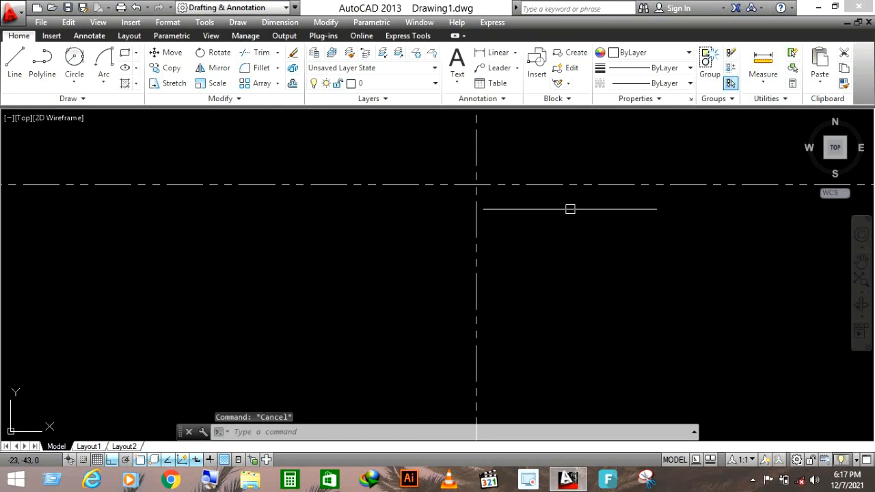
scroll(570, 209, "down", 8)
left_click(632, 83)
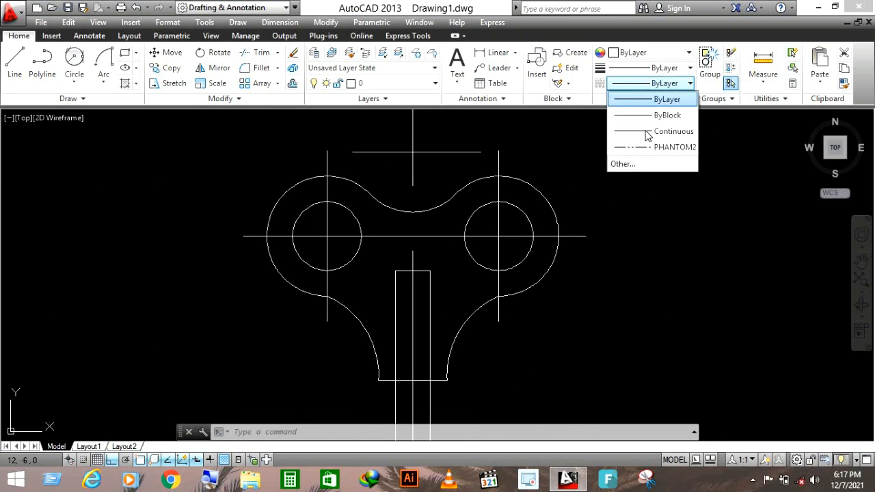
left_click(632, 164)
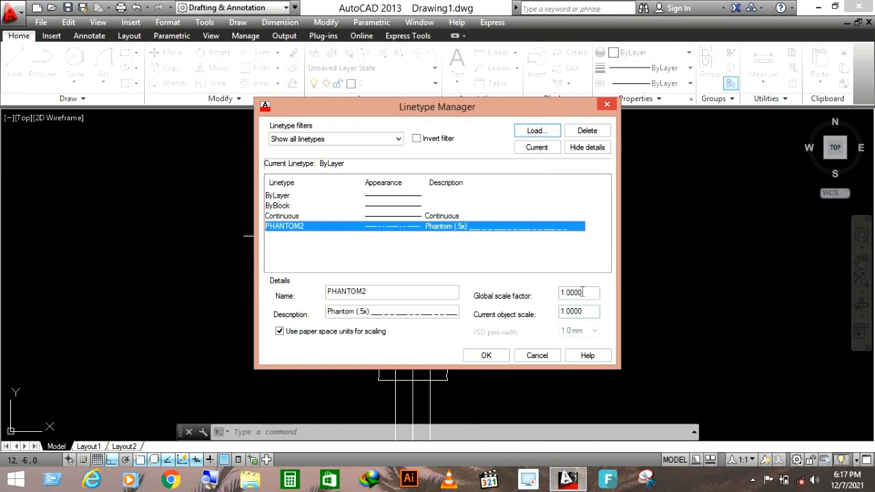
left_click(495, 357)
scroll(489, 260, "down", 2)
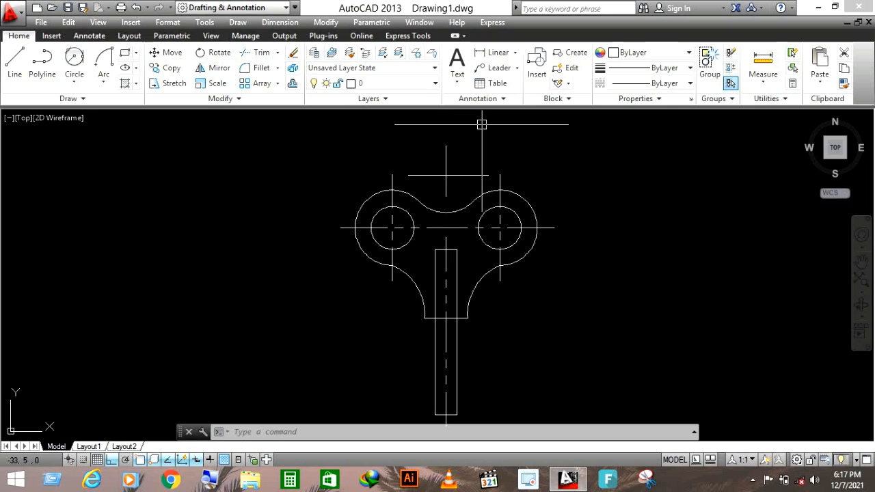
- Colour the upper centre mark, horizontal centreline, left circle's vertical centreline and shank centreline green
left_click(461, 145)
left_click(440, 179)
scroll(383, 238, "up", 1)
left_click(412, 208)
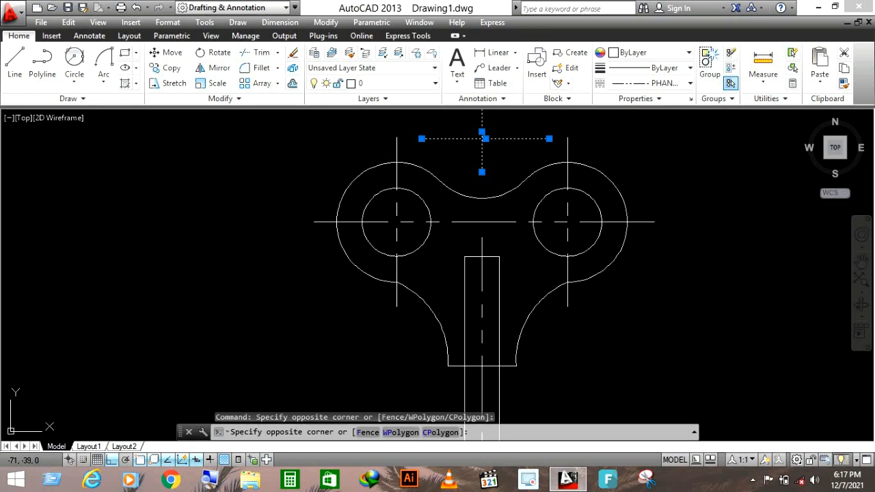
left_click(387, 236)
scroll(422, 156, "down", 1)
scroll(456, 226, "up", 4)
left_click(480, 231)
left_click(454, 243)
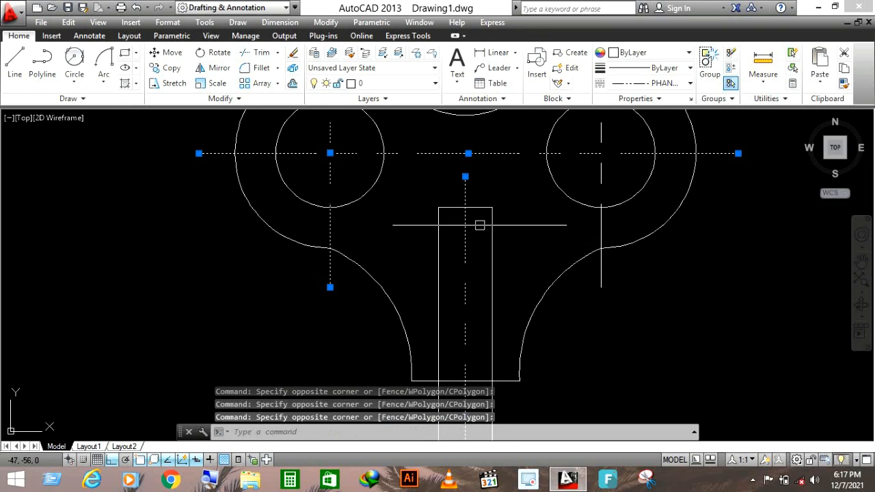
left_click(644, 55)
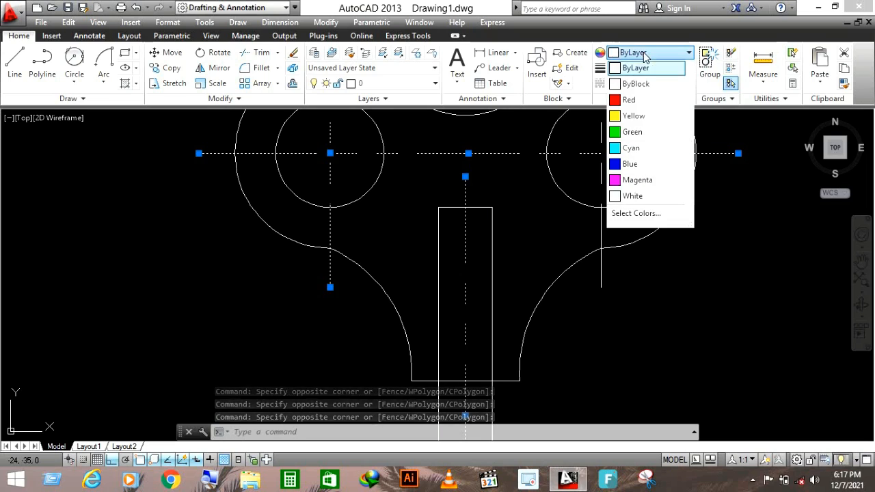
left_click(637, 133)
key("Escape")
scroll(565, 274, "down", 3)
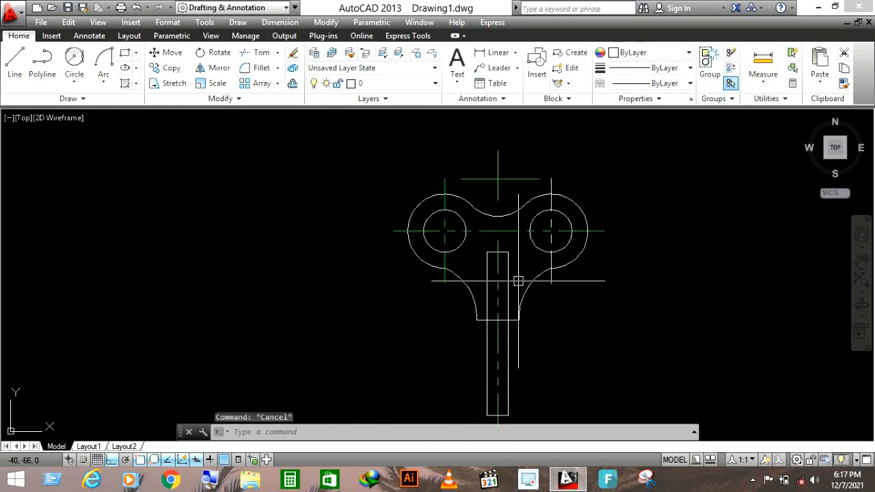
- Colour the right circle's vertical centreline green
scroll(571, 188, "up", 2)
scroll(555, 179, "up", 2)
left_click(541, 195)
left_click(644, 52)
left_click(632, 129)
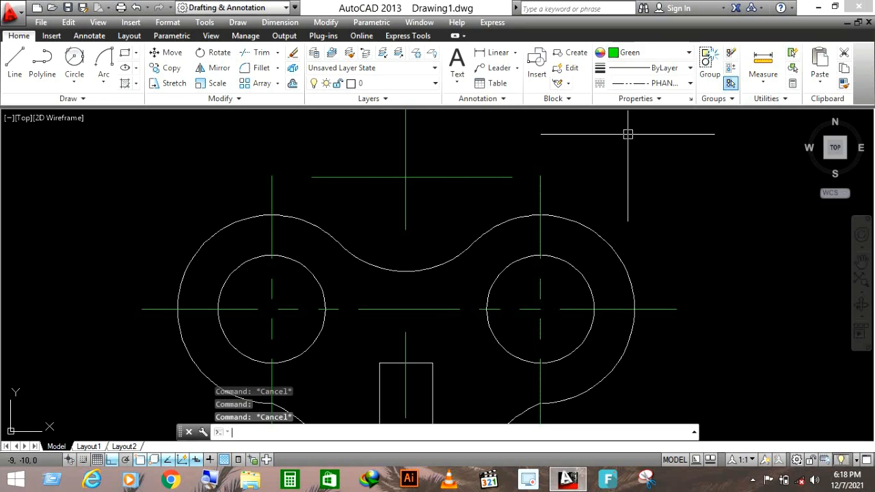
key("Escape")
- Reduce the global linetype scale factor in the Linetype Manager so the PHANTOM2 centrelines show shorter dashes
scroll(509, 157, "down", 4)
scroll(552, 186, "up", 1)
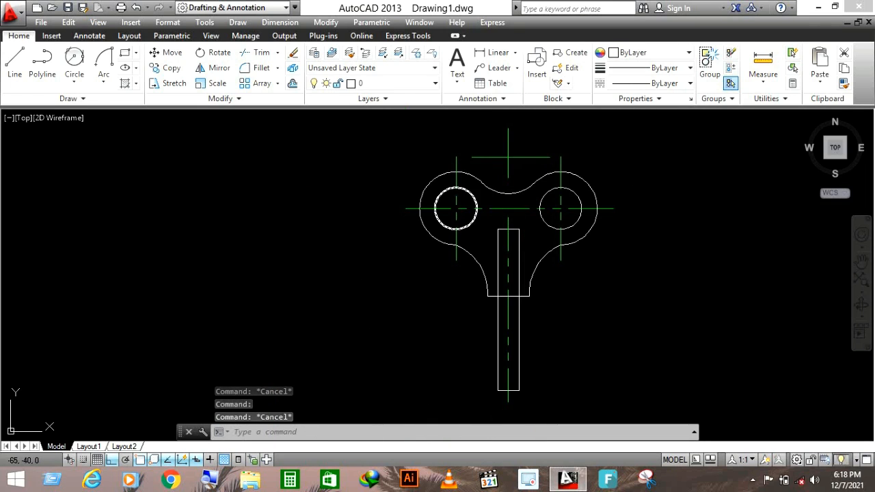
left_click(561, 191)
left_click(653, 82)
left_click(615, 163)
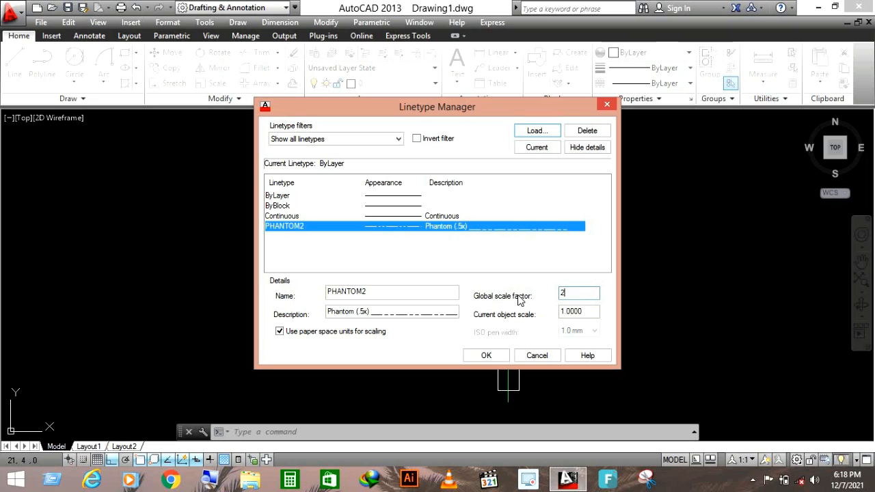
left_click(487, 356)
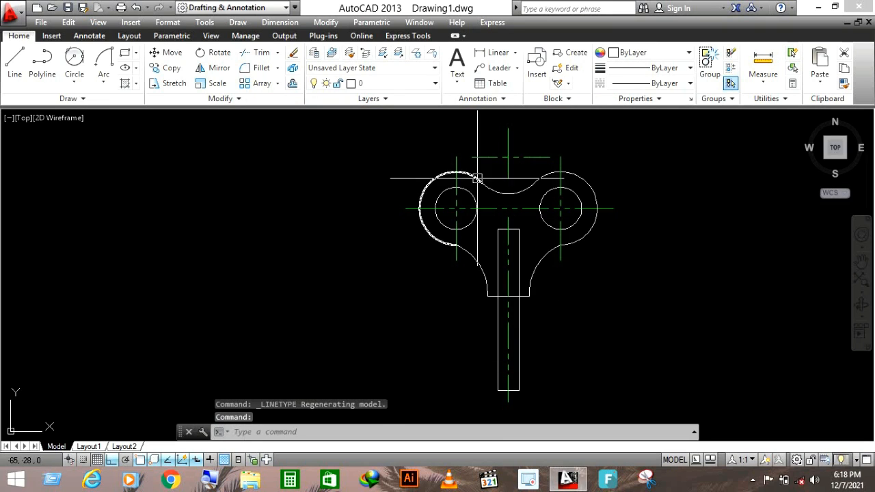
- Place a linear dimension above the profile between the vertical centrelines of the two ring circles
scroll(633, 183, "up", 2)
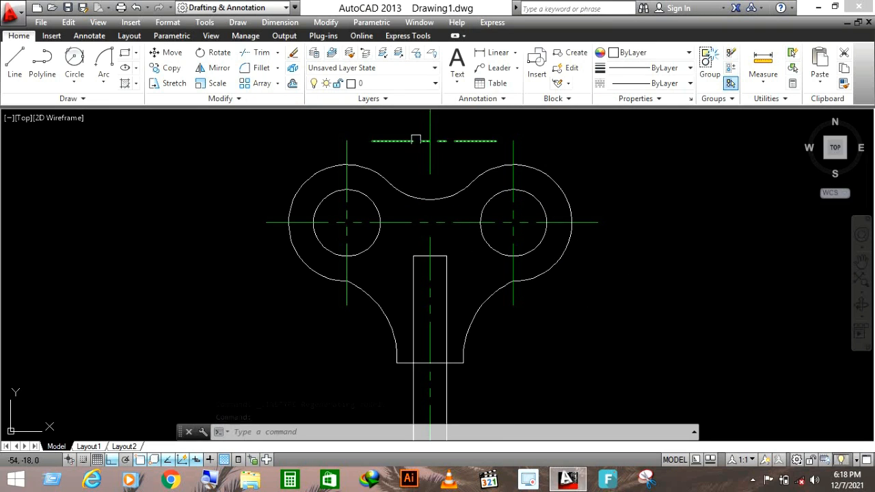
left_click(294, 23)
left_click(287, 56)
scroll(390, 214, "down", 3)
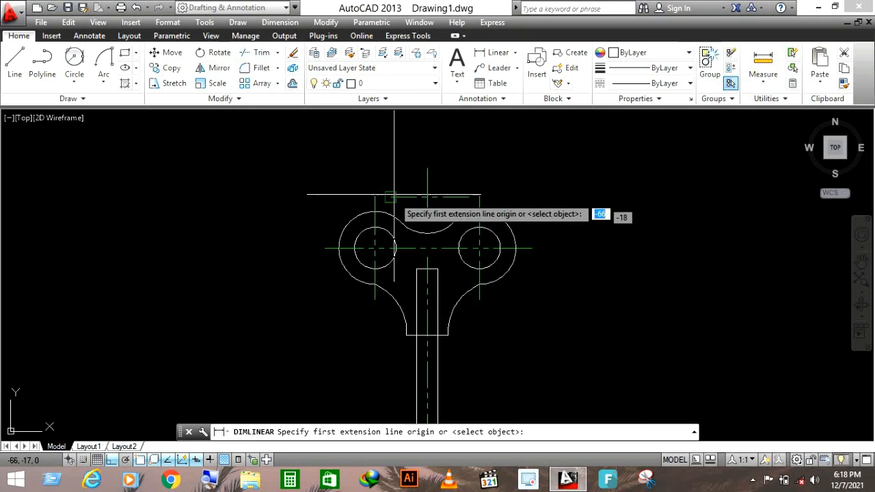
scroll(360, 214, "up", 3)
left_click(363, 214)
left_click(527, 214)
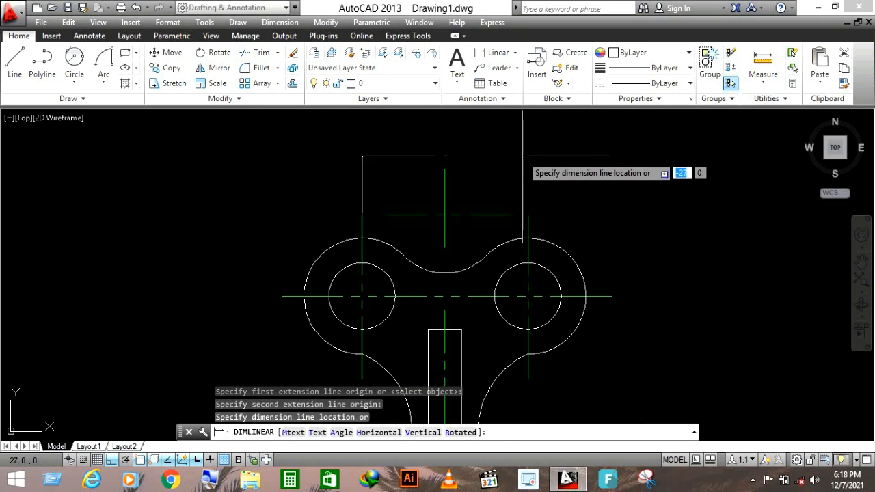
left_click(461, 168)
key("Escape")
- Delete the linear dimension placed above the profile
scroll(451, 168, "up", 5)
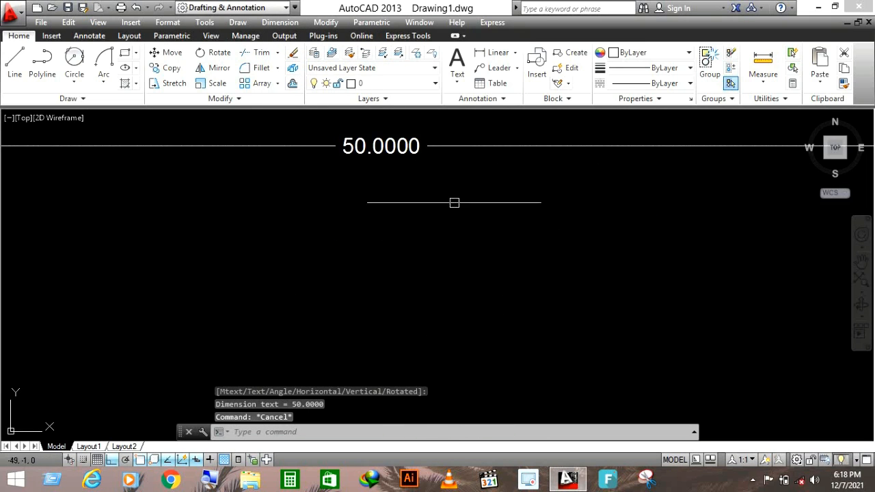
scroll(454, 202, "down", 5)
left_click(523, 176)
left_click(495, 218)
key("Delete")
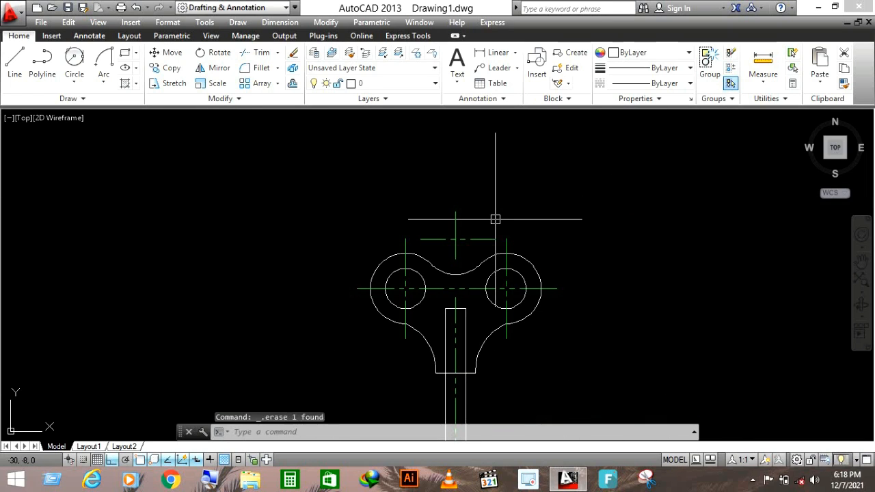
- Modify the Standard dimension style's text: height 4, vertical placement Above, offset from dimension line 2, ISO standard alignment
key("Return")
left_click(569, 209)
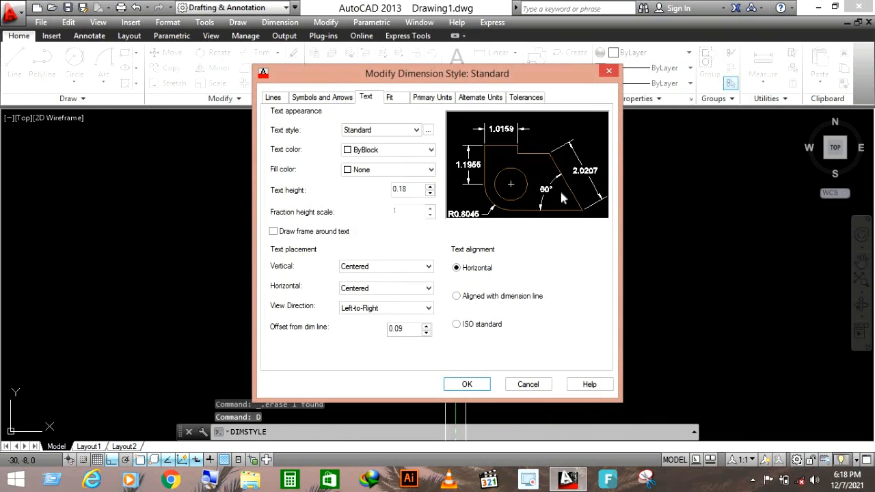
left_click(344, 266)
left_click(363, 286)
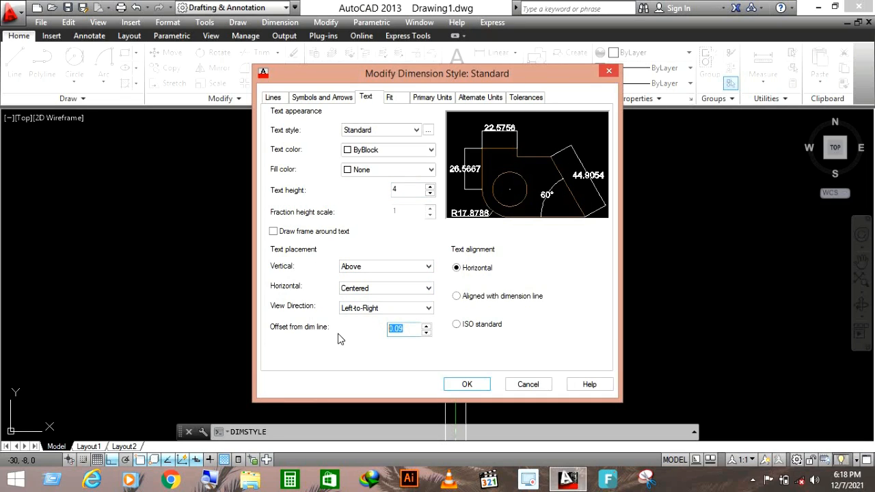
left_click(479, 326)
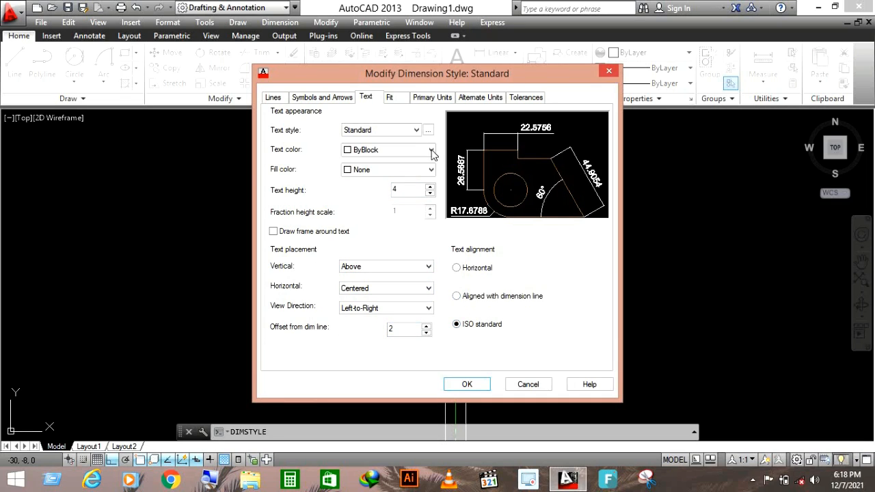
- Set the Standard dimension style's arrow size to 4 and linear precision to 0, and save the style
left_click(339, 98)
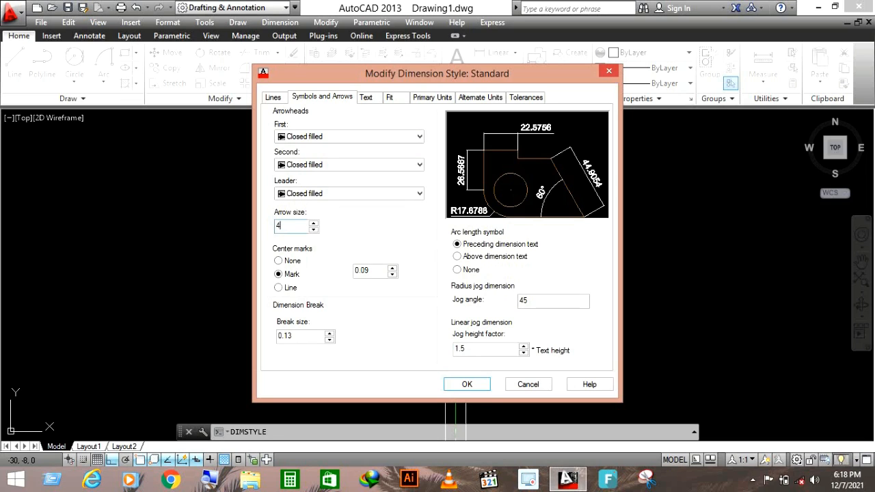
left_click(274, 98)
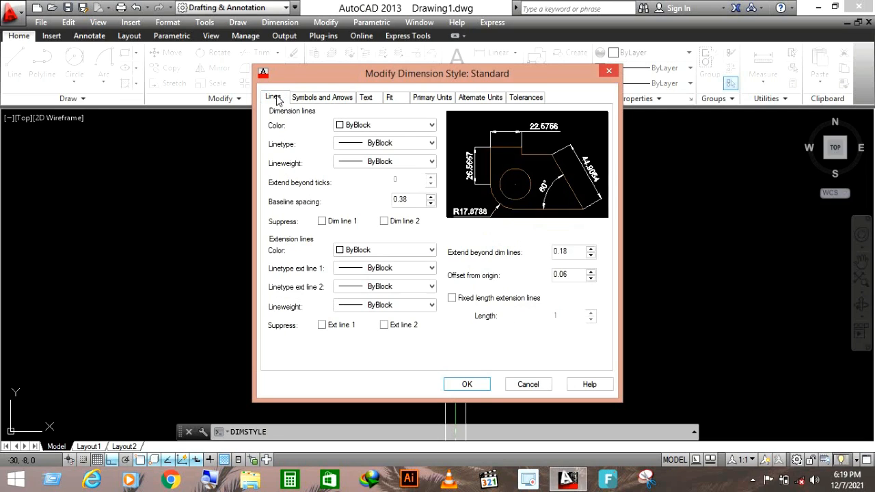
left_click(391, 99)
left_click(425, 98)
left_click(409, 143)
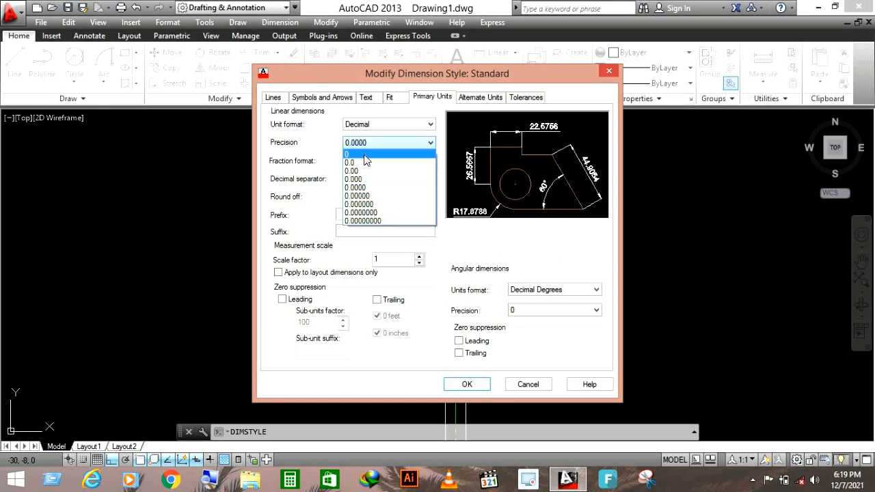
left_click(383, 158)
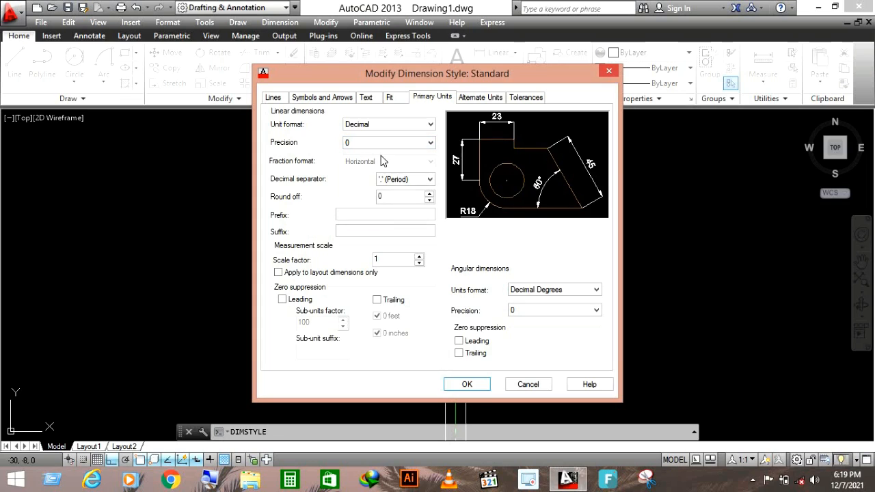
left_click(472, 97)
left_click(521, 98)
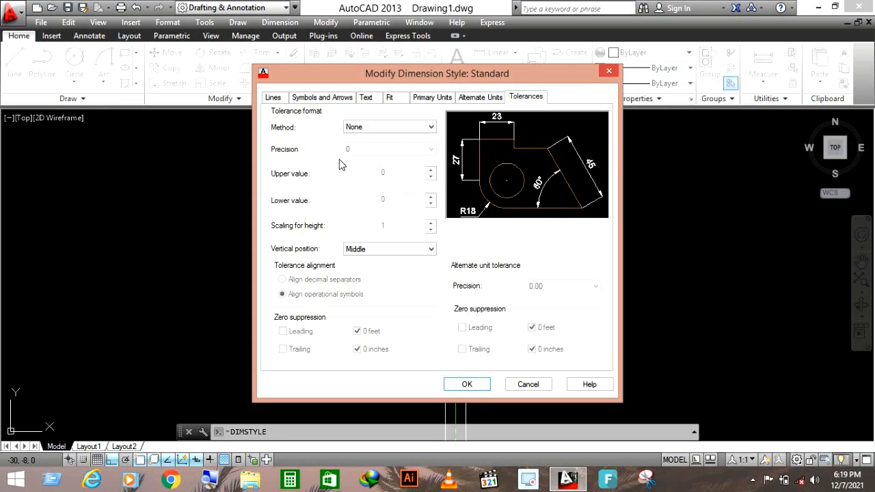
left_click(467, 384)
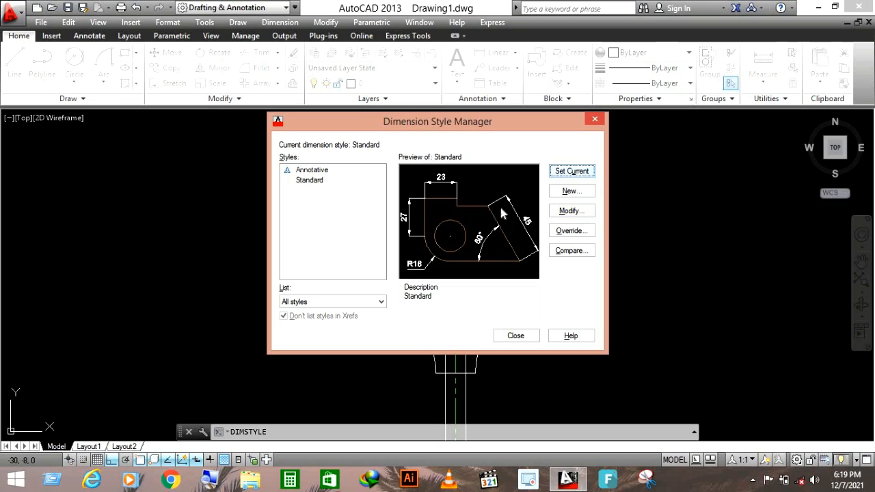
left_click(515, 336)
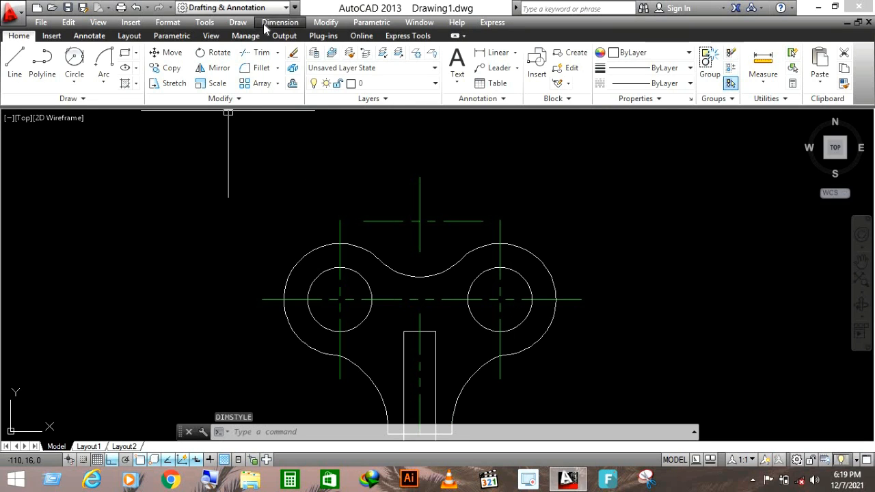
- Dimension the horizontal distance between the two circles' vertical centrelines, placing the dimension above the upper centre mark
left_click(265, 25)
left_click(286, 55)
left_click(340, 220)
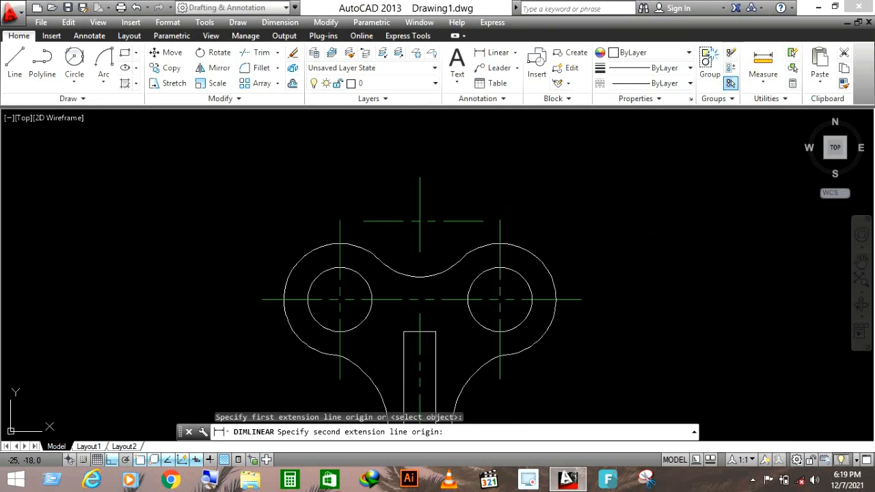
left_click(499, 220)
left_click(483, 167)
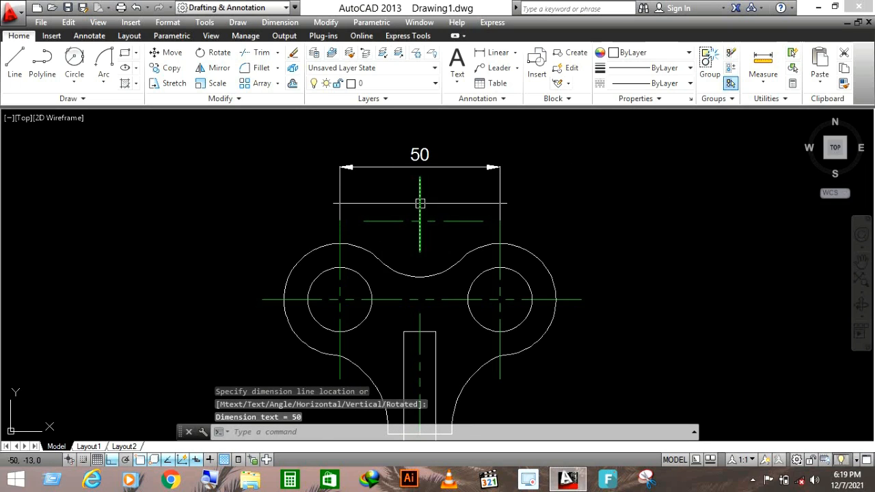
- Add a radius dimension to the right inner circle, with its text outside the profile at the upper right
left_click(280, 22)
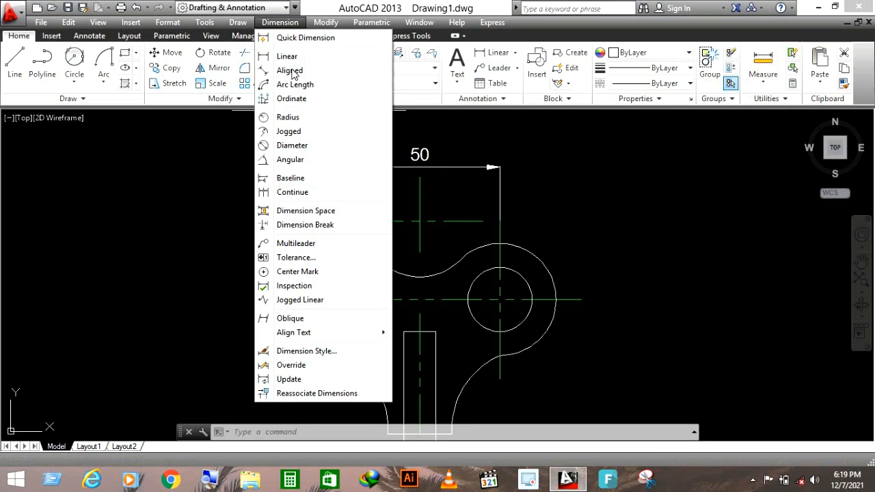
left_click(288, 117)
left_click(531, 286)
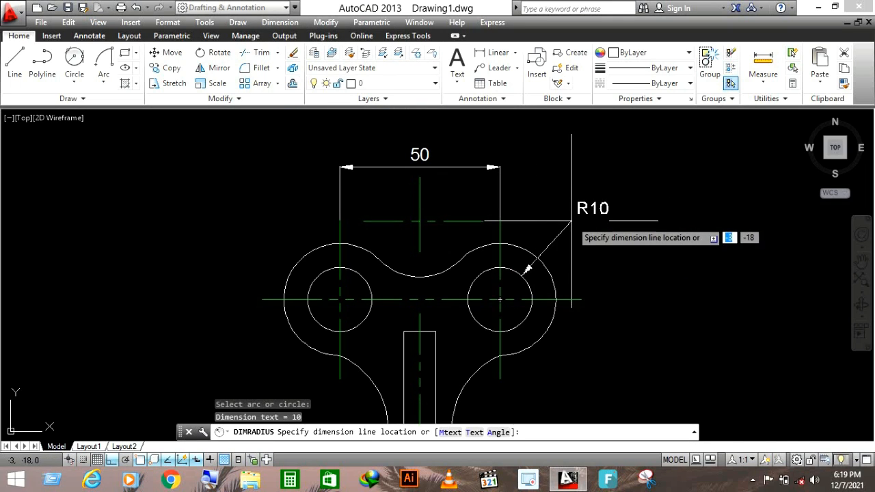
key("Return")
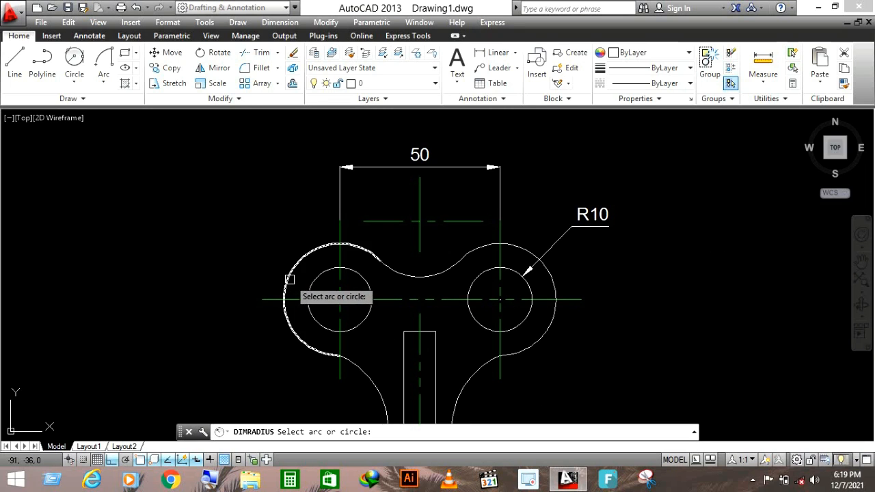
left_click(290, 279)
key("Escape")
- Add a diameter dimension to the left outer arc, with its text outside the profile at the upper left
left_click(280, 22)
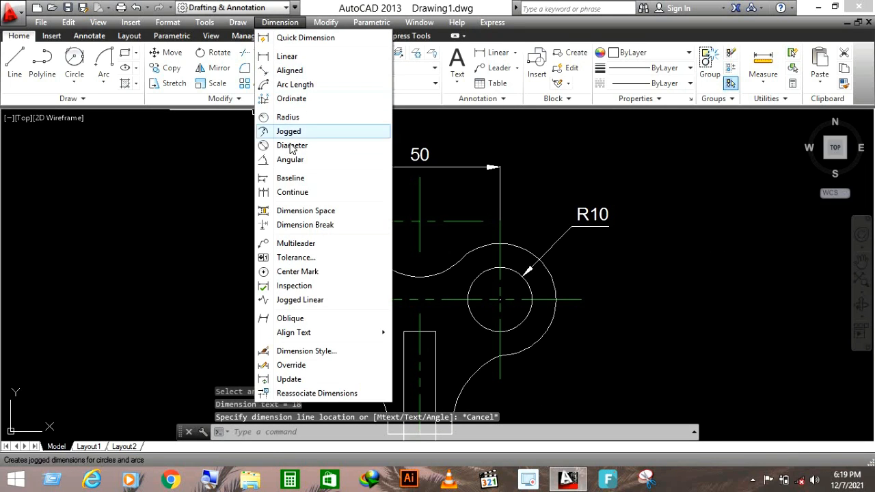
left_click(291, 146)
left_click(287, 284)
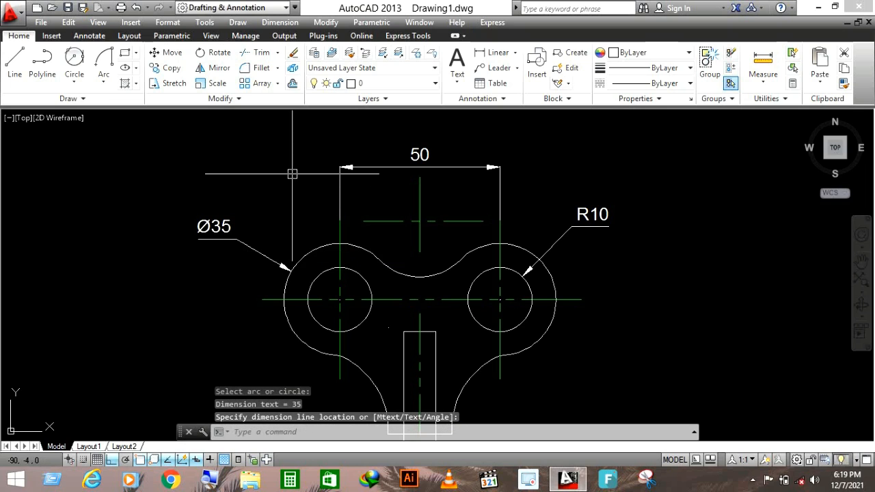
scroll(285, 196, "up", 3)
key("Escape")
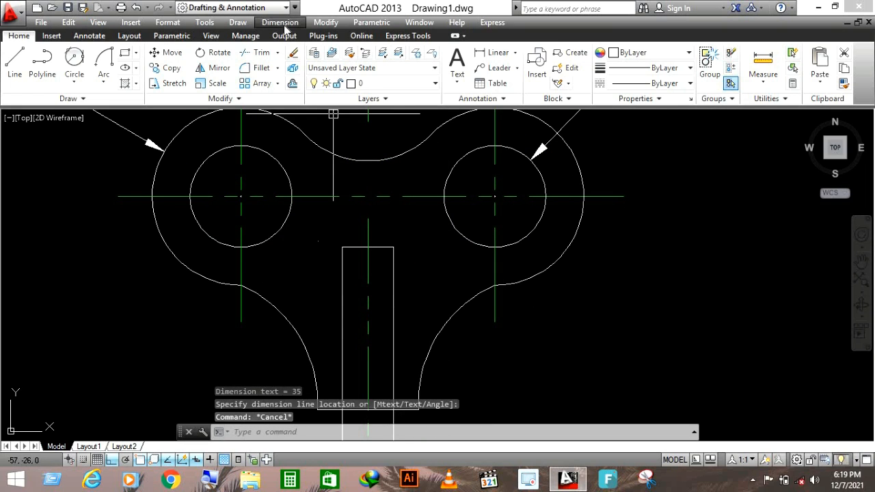
- Dimension the shank's width from its two top corners, placing the dimension inside the profile below its top edge
left_click(280, 22)
left_click(286, 58)
left_click(342, 247)
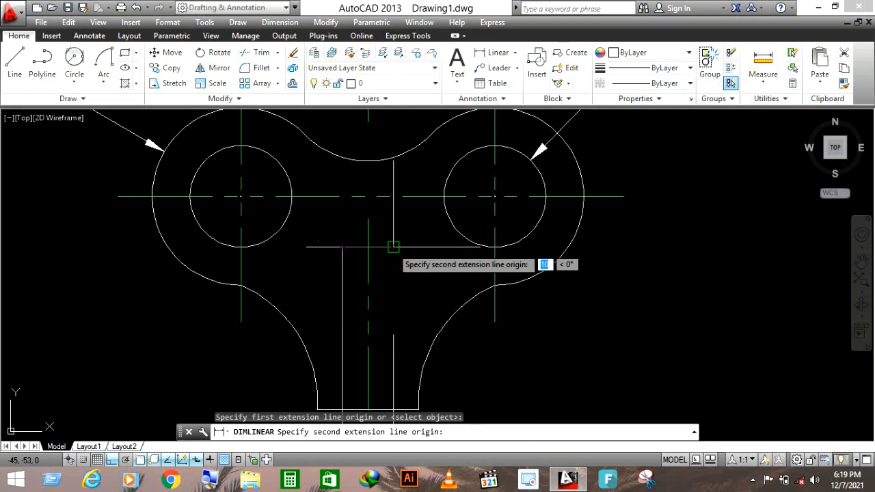
left_click(393, 247)
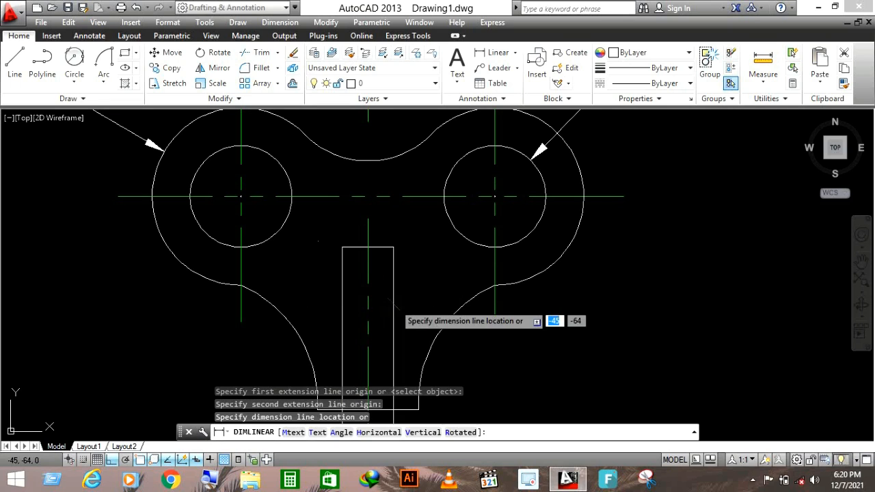
left_click(393, 303)
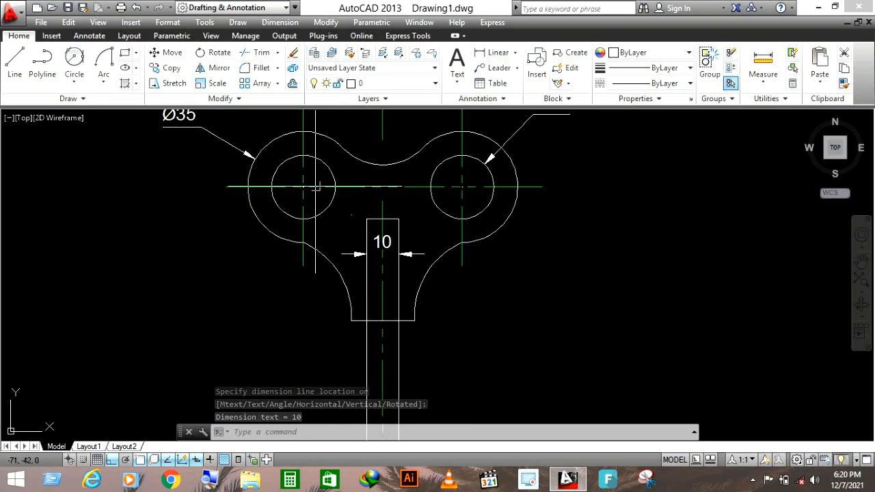
- Dimension the width of the neck's bottom edge, placing the linear dimension below that edge
key("Return")
left_click(350, 320)
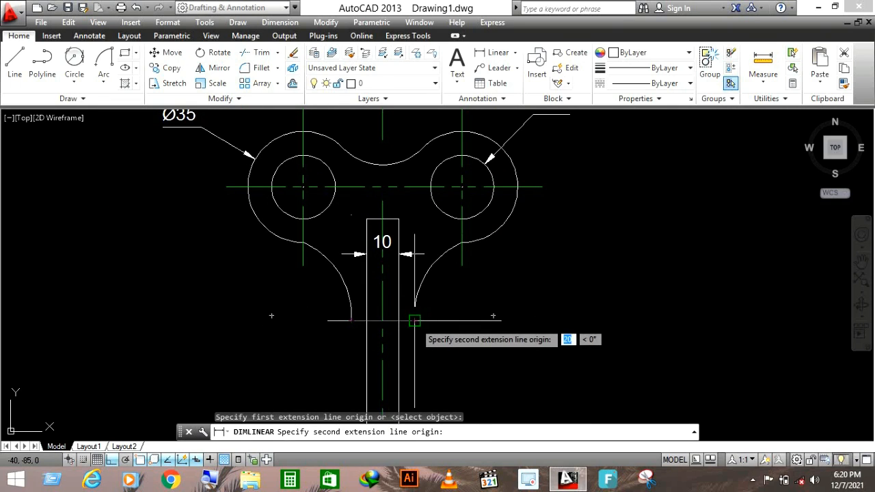
left_click(415, 320)
left_click(423, 357)
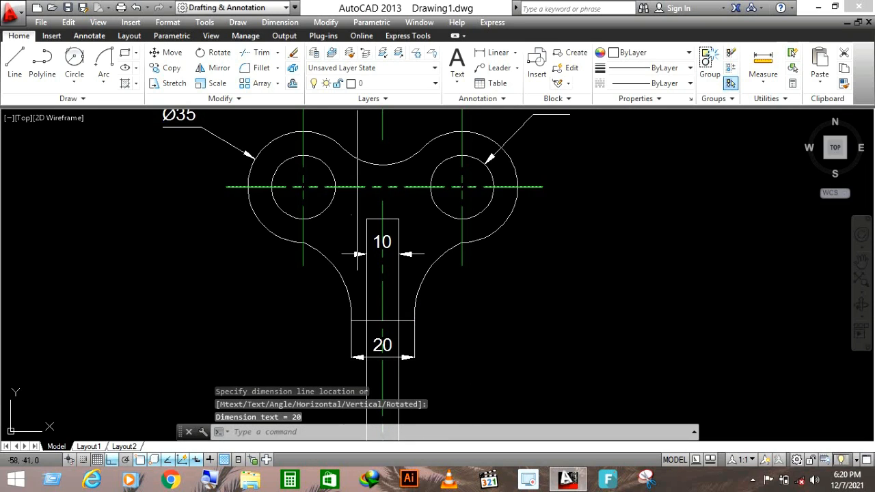
key("Escape")
- Add a radius dimension to the lower right connecting arc, with its text outside the profile
left_click(279, 21)
left_click(291, 117)
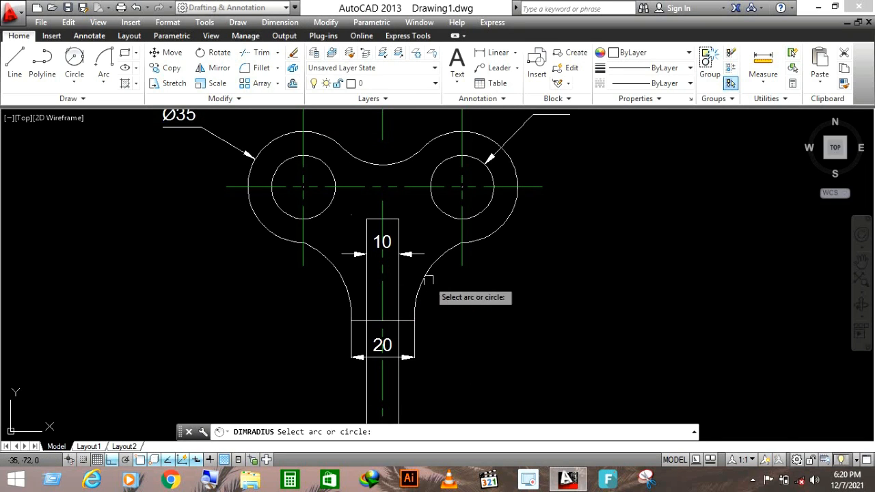
left_click(428, 279)
left_click(462, 295)
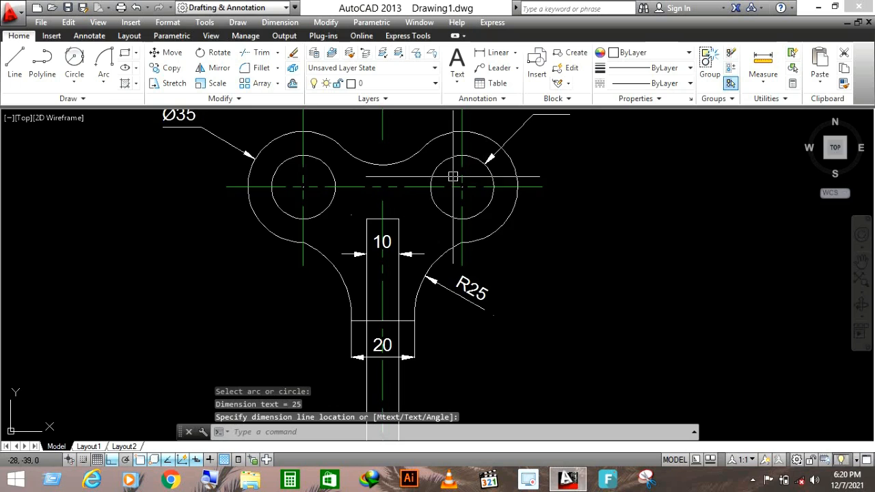
scroll(452, 176, "down", 2)
left_click(279, 22)
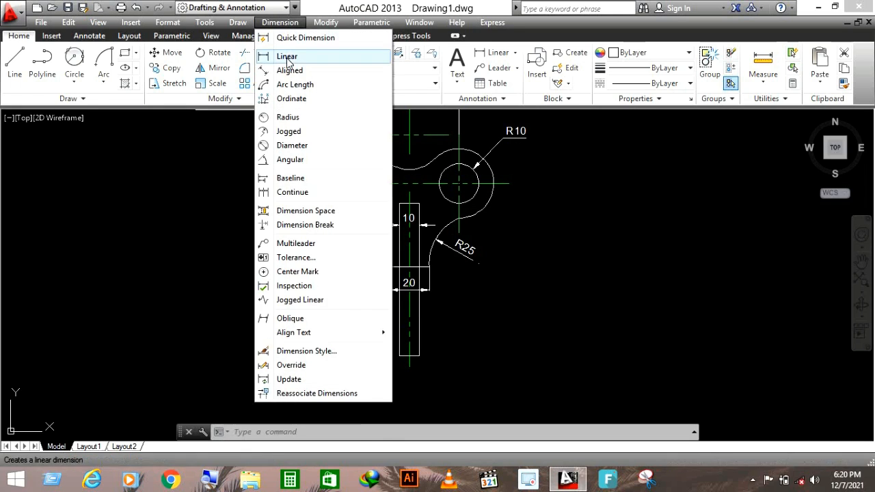
left_click(287, 58)
left_click(312, 185)
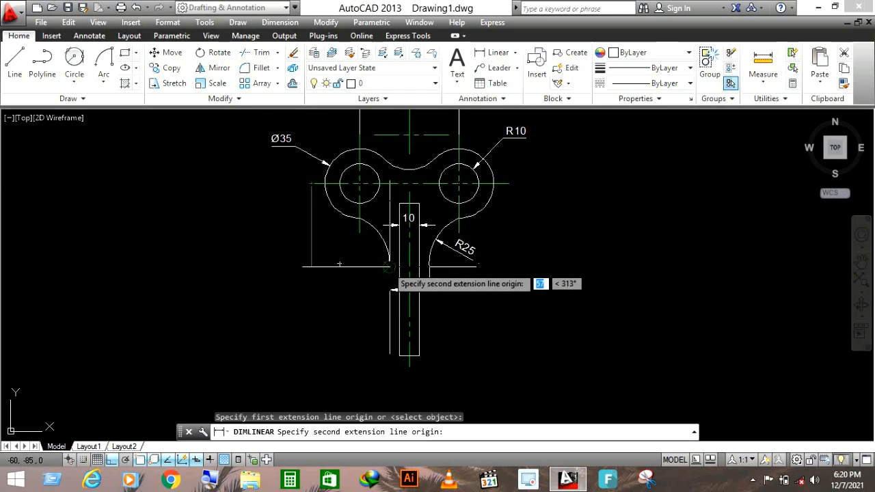
scroll(390, 267, "up", 3)
left_click(383, 266)
scroll(379, 278, "down", 2)
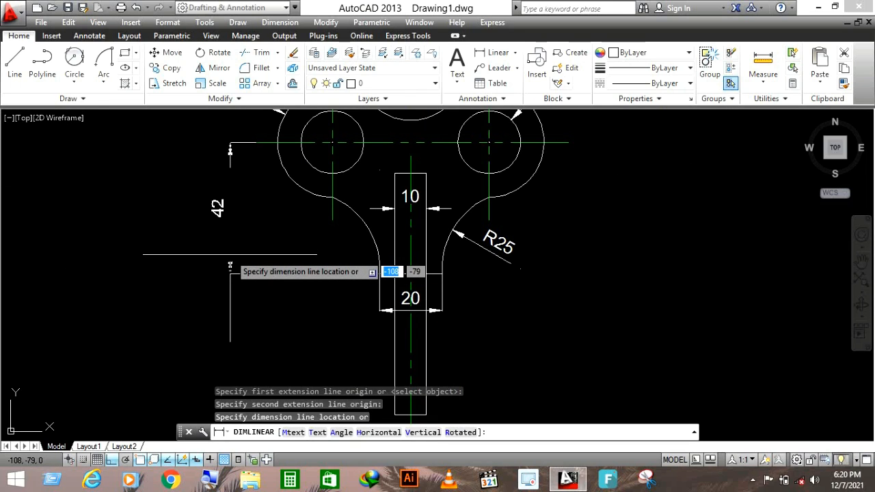
key("Escape")
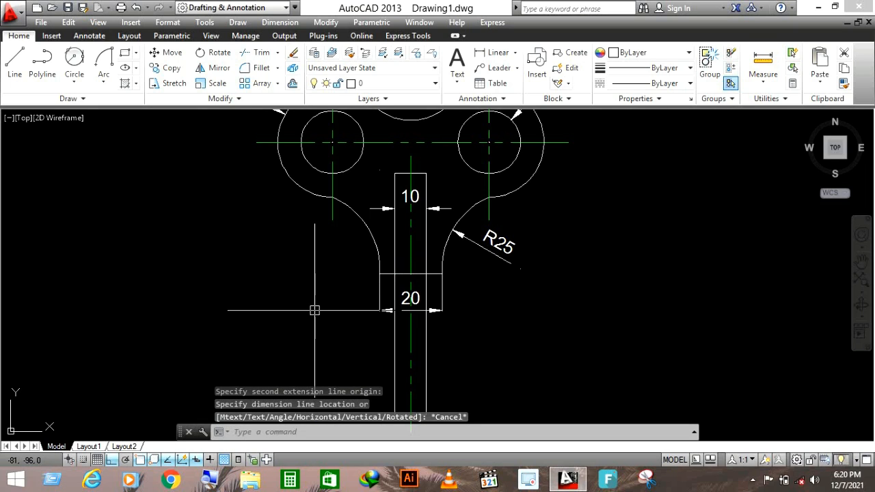
- Add a vertical linear dimension between the shank's top edge and the circles' horizontal centreline, placing it outside the profile on the left side
left_click(279, 22)
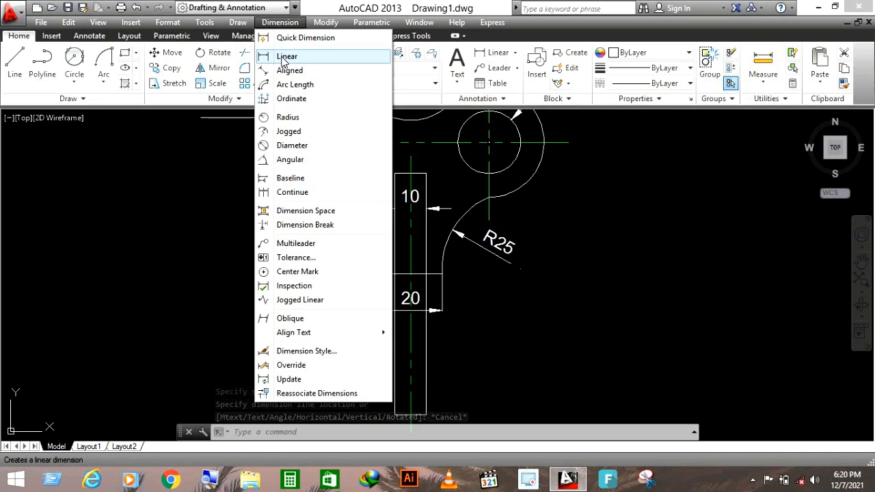
left_click(287, 59)
left_click(395, 174)
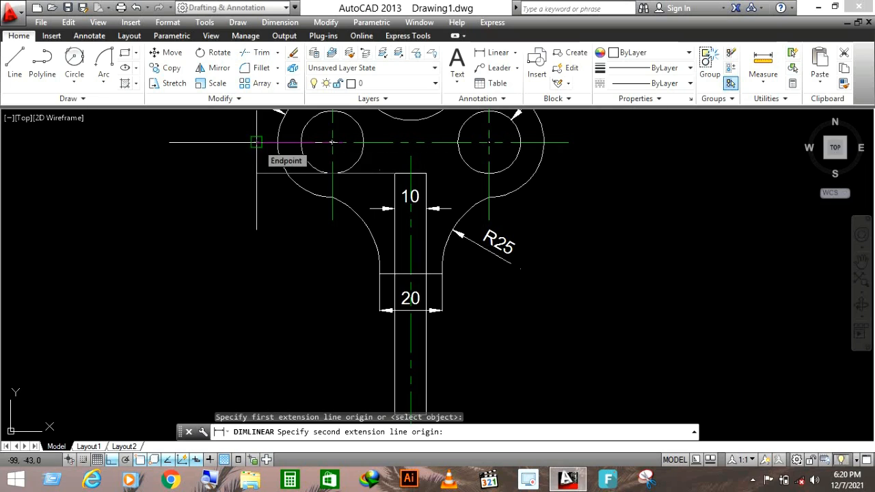
left_click(256, 142)
left_click(216, 192)
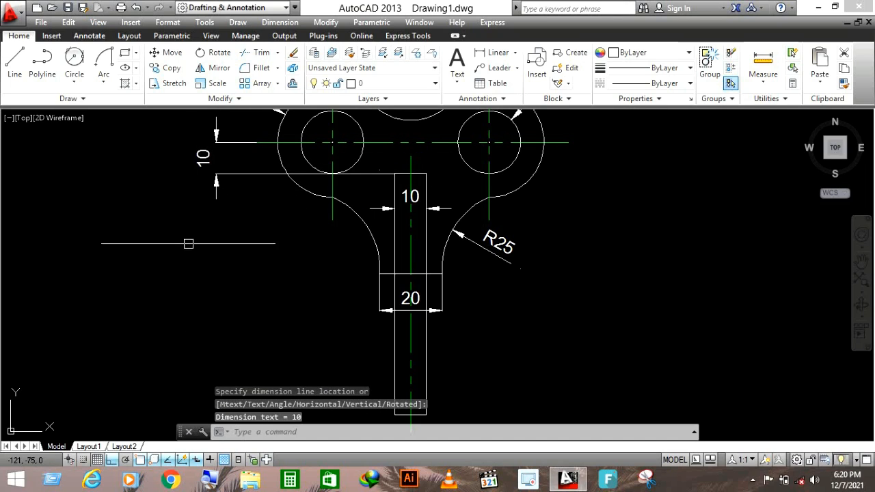
- Continue that vertical dimension from its lower arrow down to the neck's bottom edge, ending at the edge's left corner
left_click(217, 187)
mouse_move(216, 174)
left_click(280, 209)
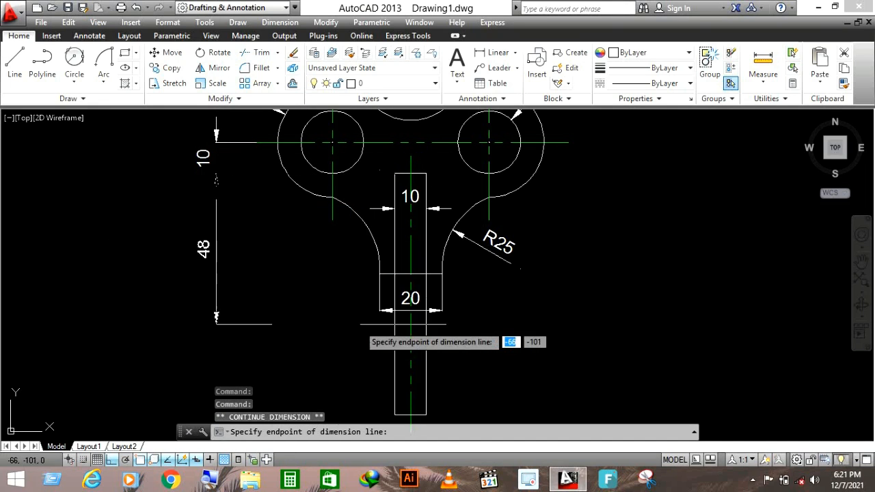
left_click(379, 274)
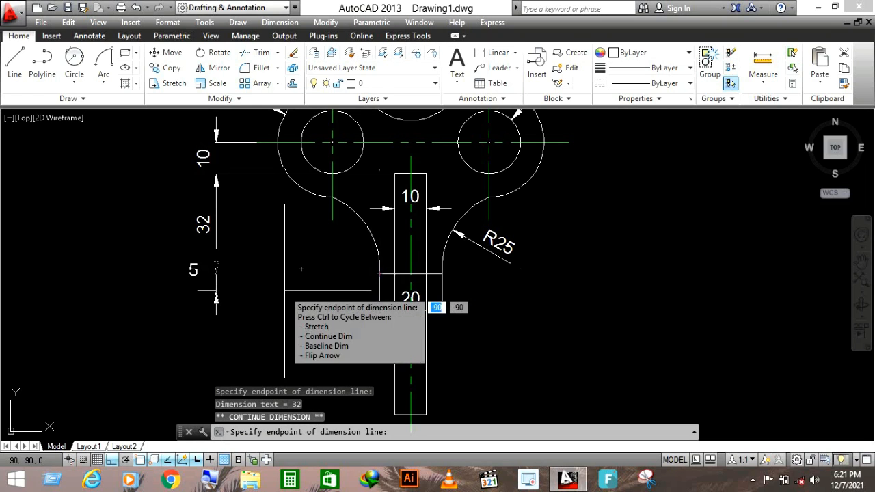
scroll(288, 282, "down", 2)
key("Escape")
- Add a vertical linear dimension from the shank's bottom left corner up to the neck's bottom edge, placed beside the shank's left side
left_click(280, 21)
left_click(287, 56)
scroll(314, 287, "down", 2)
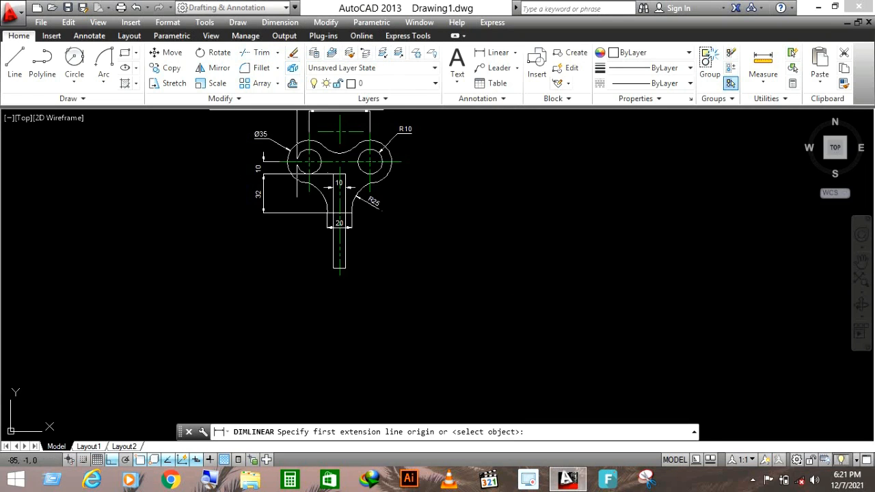
scroll(315, 287, "up", 5)
left_click(312, 283)
left_click(242, 145)
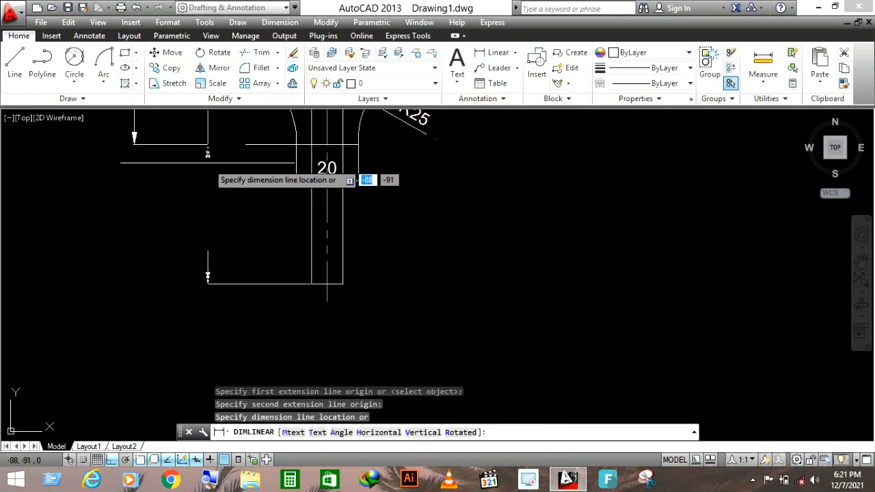
left_click(238, 219)
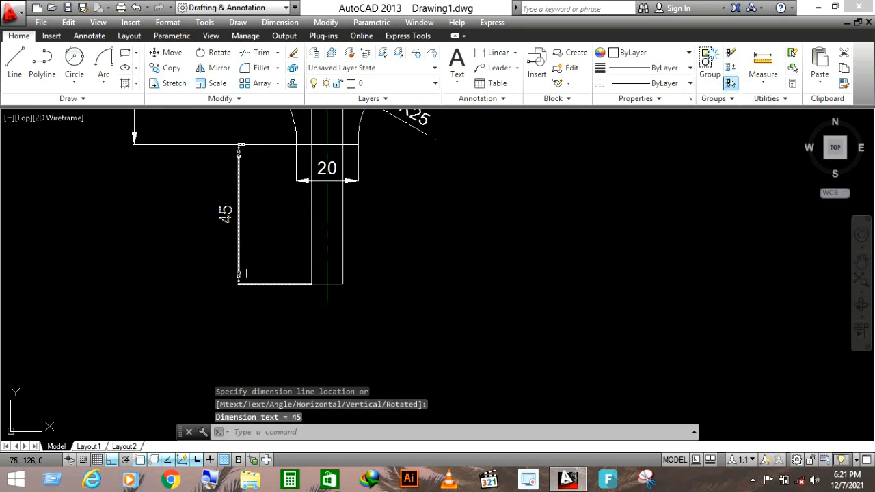
- Add a radius dimension to the upper arc connecting the two rings, with its text above the arc
scroll(445, 288, "down", 3)
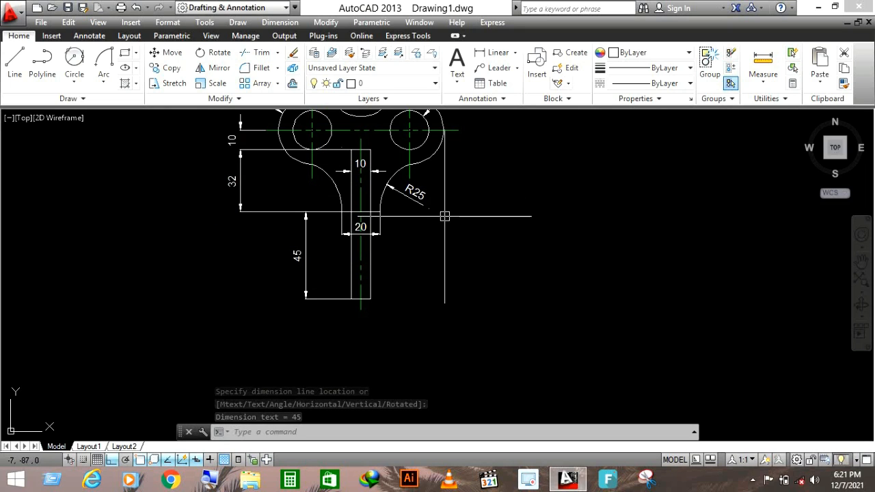
scroll(388, 125, "up", 2)
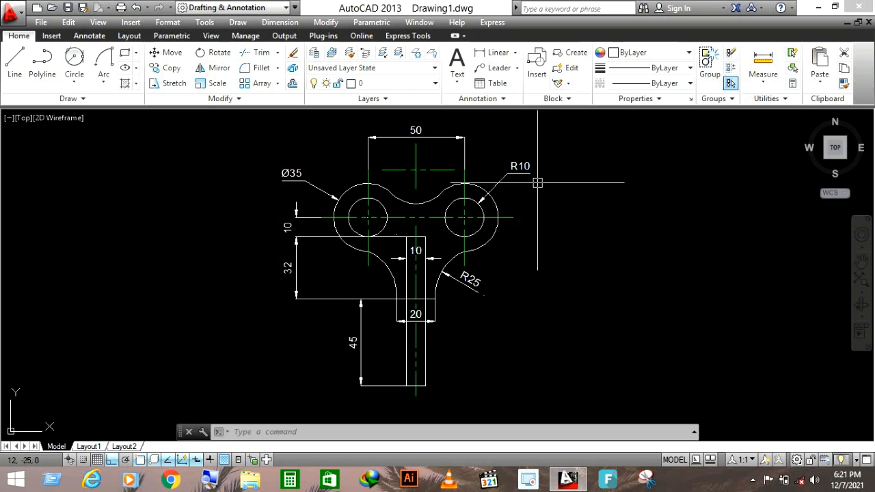
key("Escape")
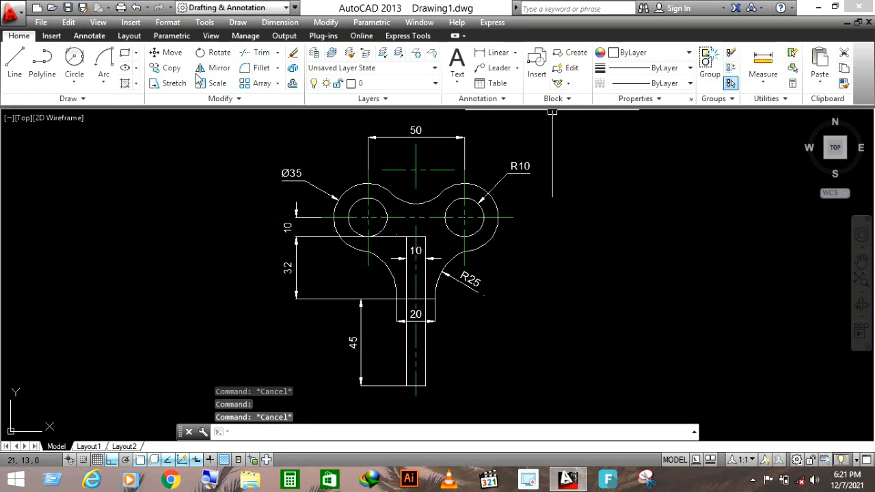
left_click(281, 23)
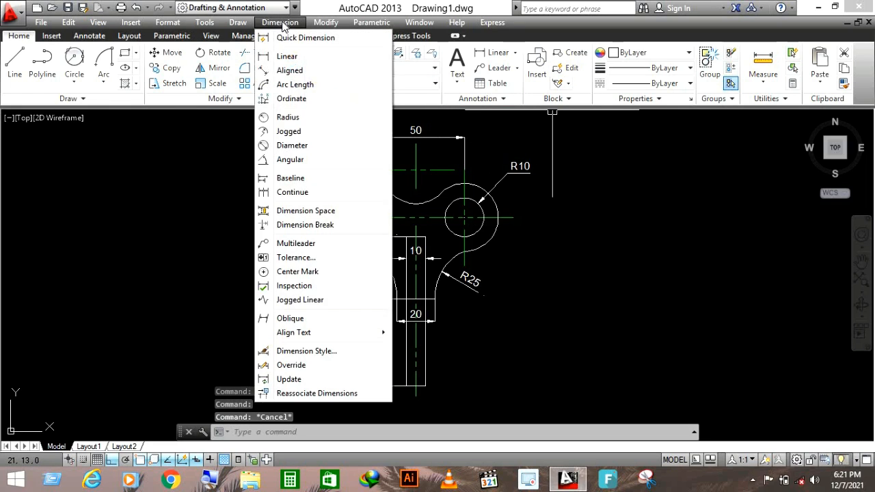
left_click(289, 118)
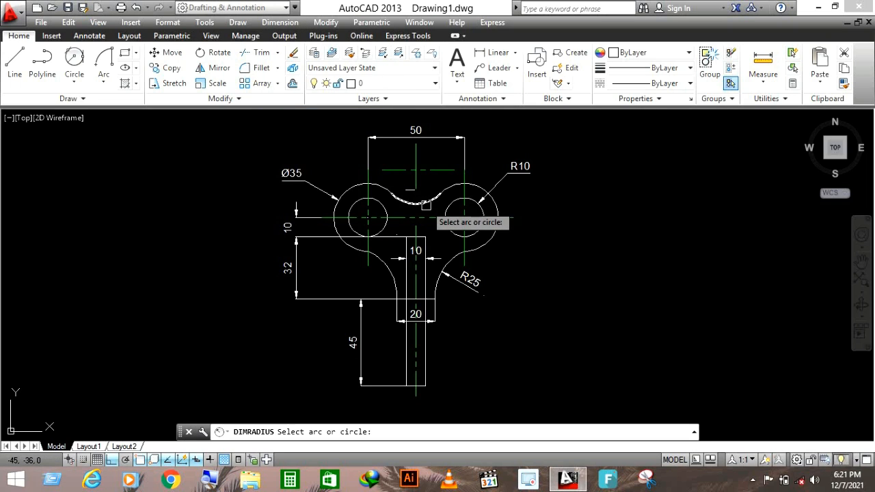
left_click(426, 205)
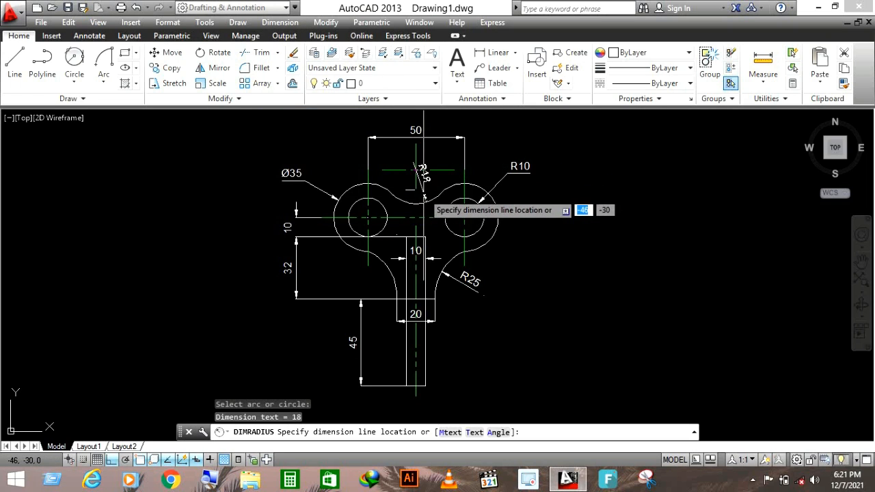
left_click(425, 198)
scroll(400, 183, "up", 5)
scroll(412, 185, "down", 5)
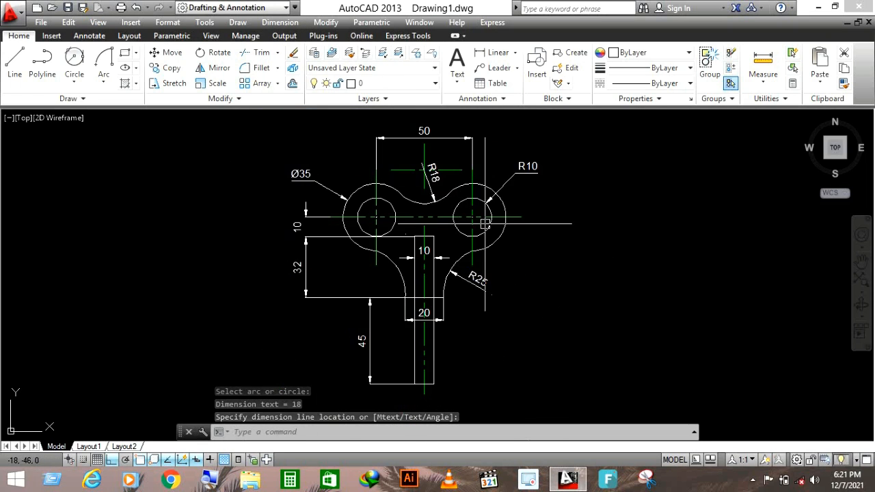
- Change the colour of the dimension between the two circle centres to yellow
key("Escape")
left_click(424, 130)
left_click(629, 53)
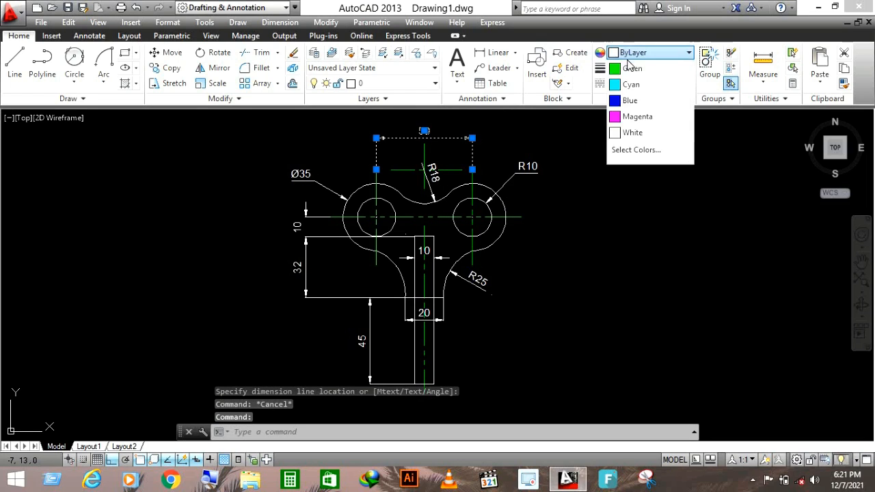
left_click(634, 117)
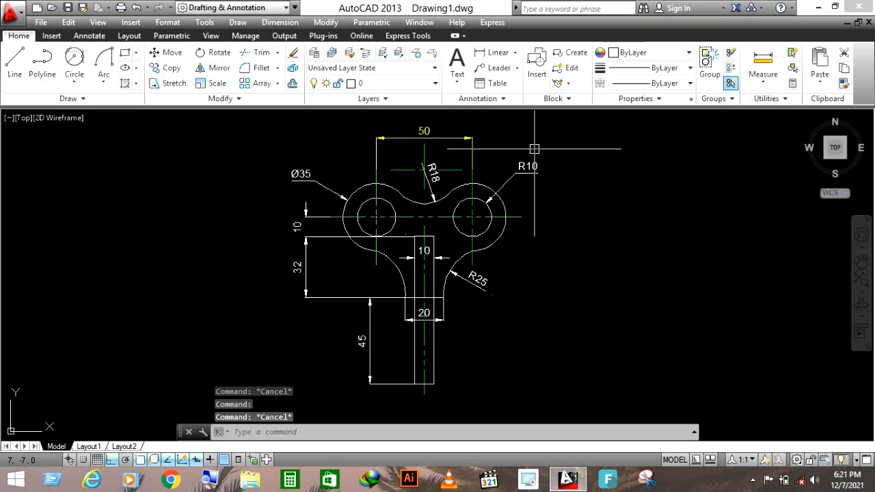
- Match the properties of the yellow centre-distance dimension onto all the other dimensions of the profile
type("ma")
key("Return")
left_click(457, 140)
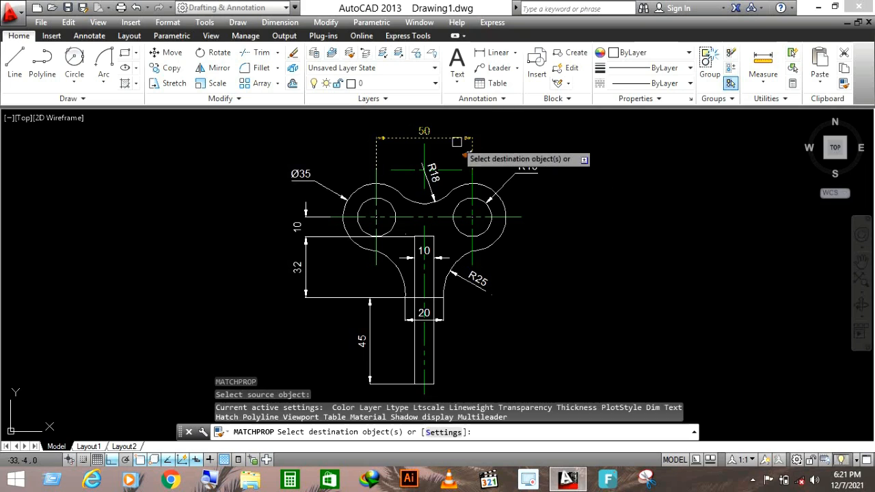
left_click(517, 175)
left_click(436, 179)
left_click(323, 186)
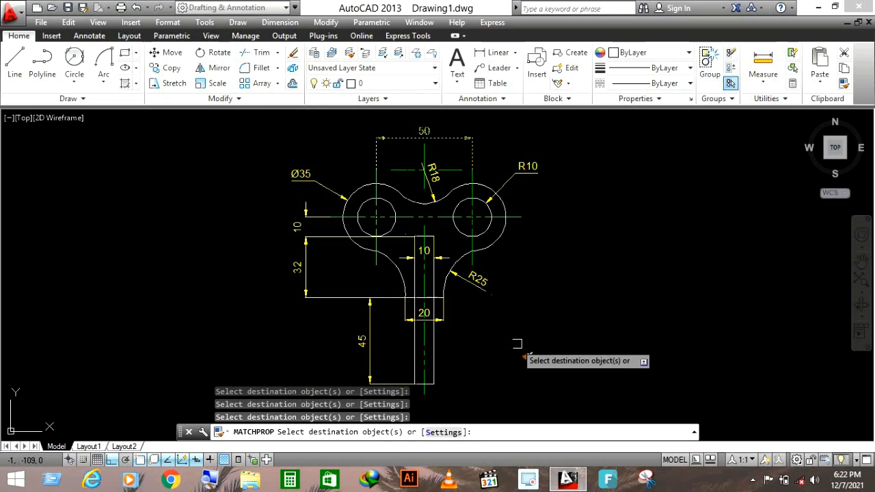
key("Escape")
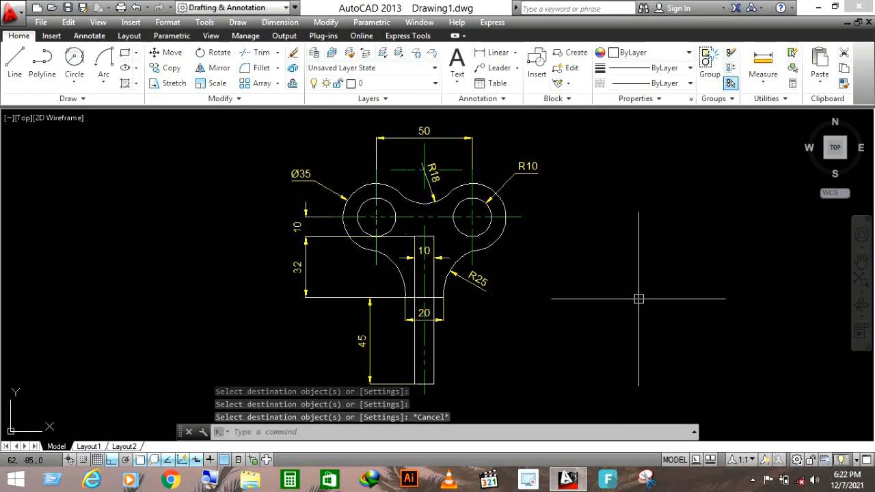